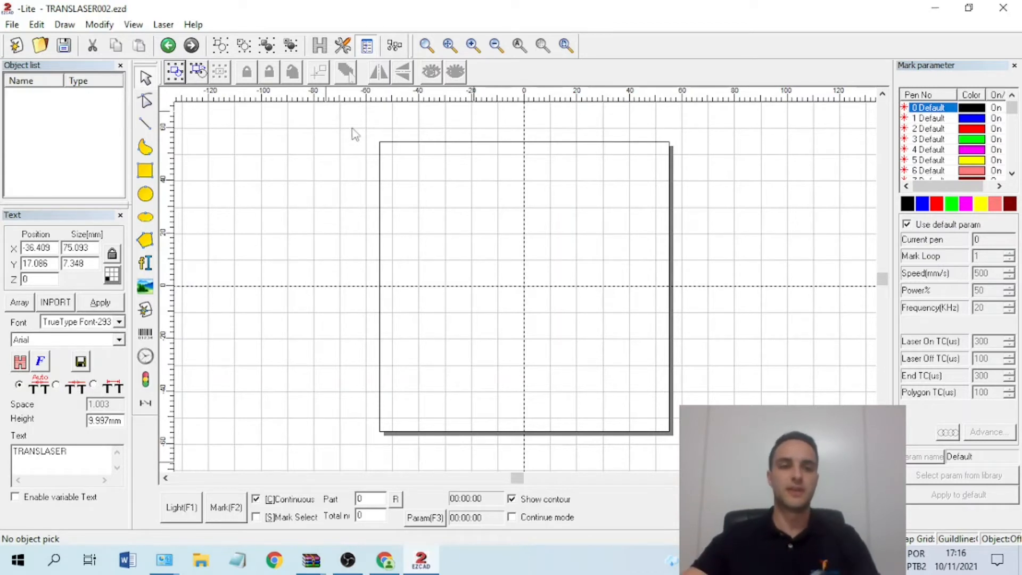
Step: Place a text object, set its content to "X" and centre it on the workspace origin
left_click(146, 263)
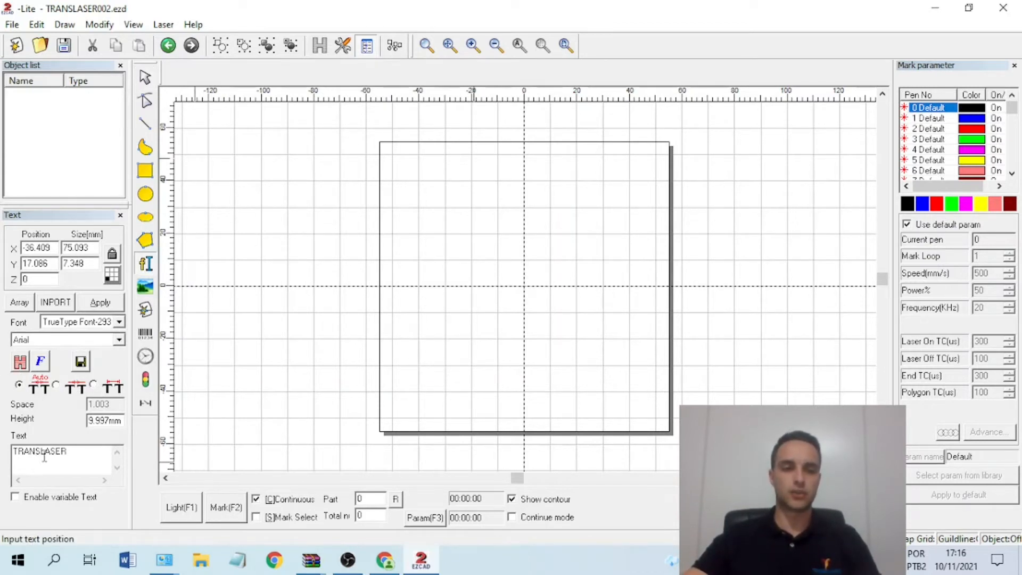
left_click(86, 454)
double_click(87, 453)
key("Delete")
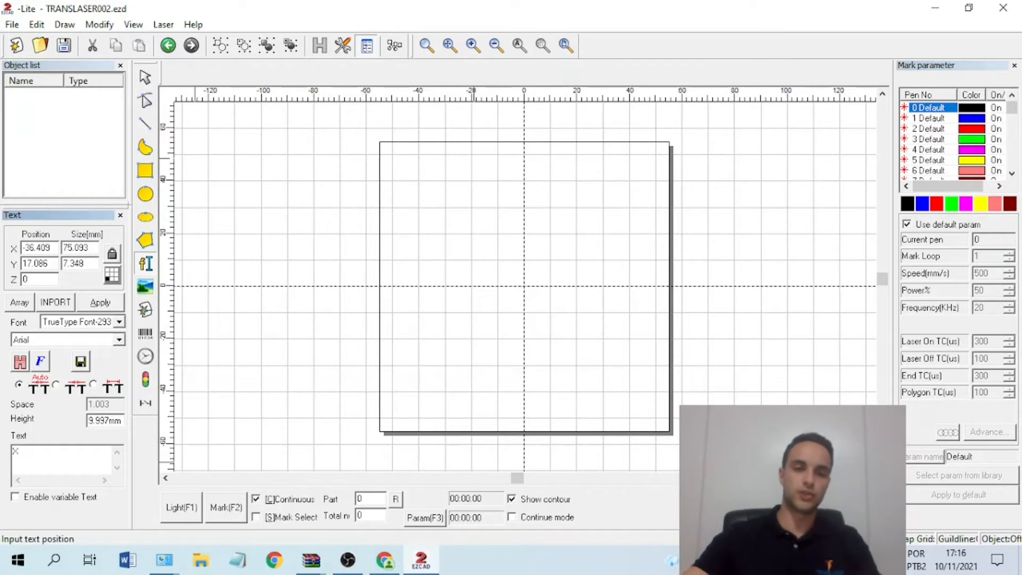
left_click(100, 302)
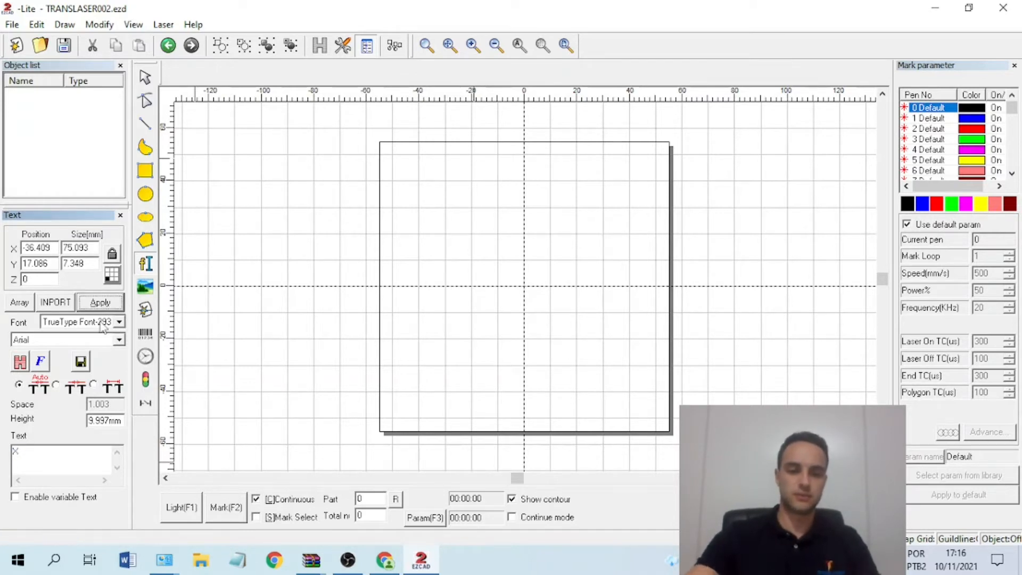
left_click(529, 287)
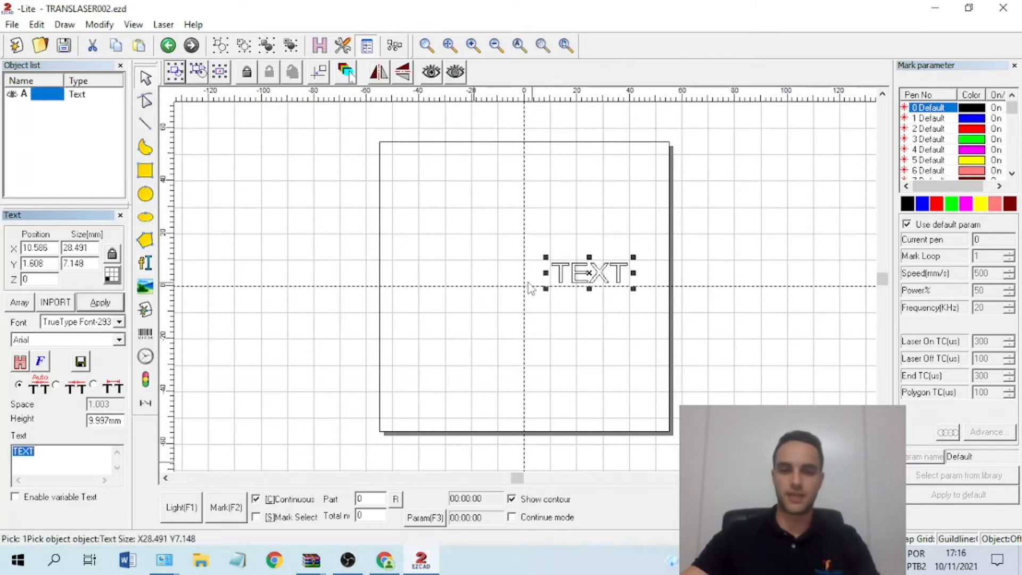
type("X")
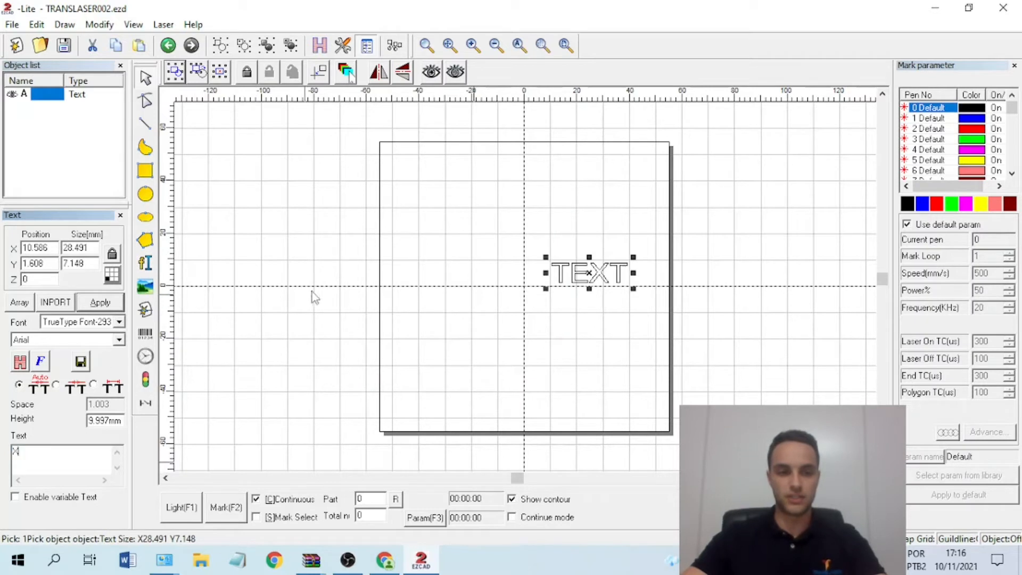
left_click(97, 301)
key("F5")
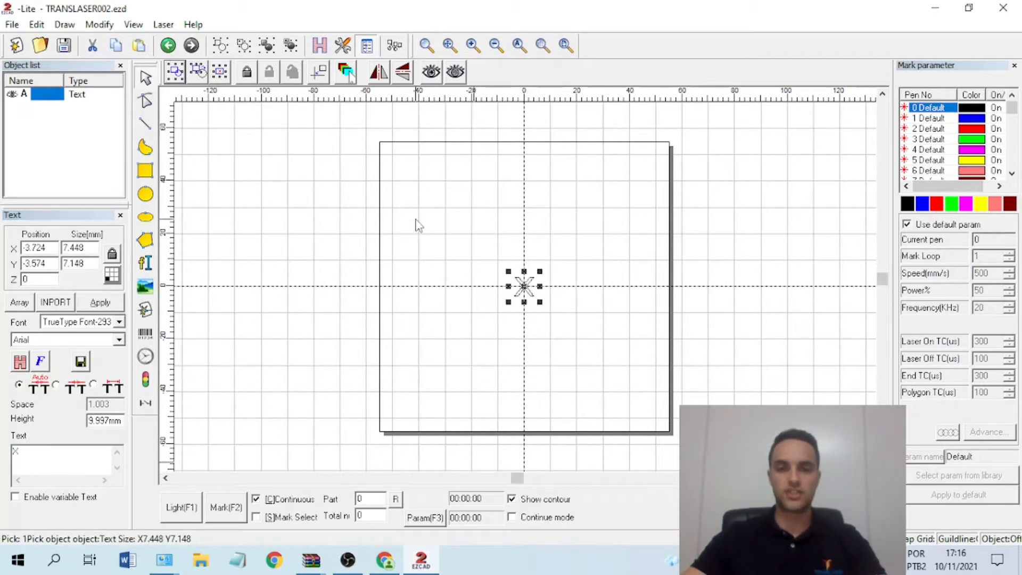
left_click(416, 219)
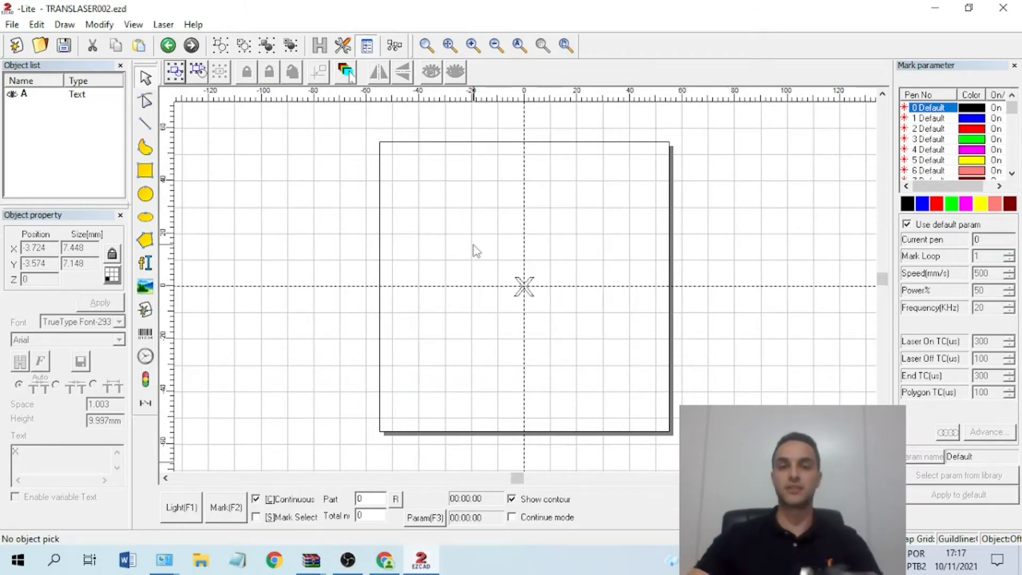
Step: Change the centred X text to "Y", and delete the text object
left_click(524, 285)
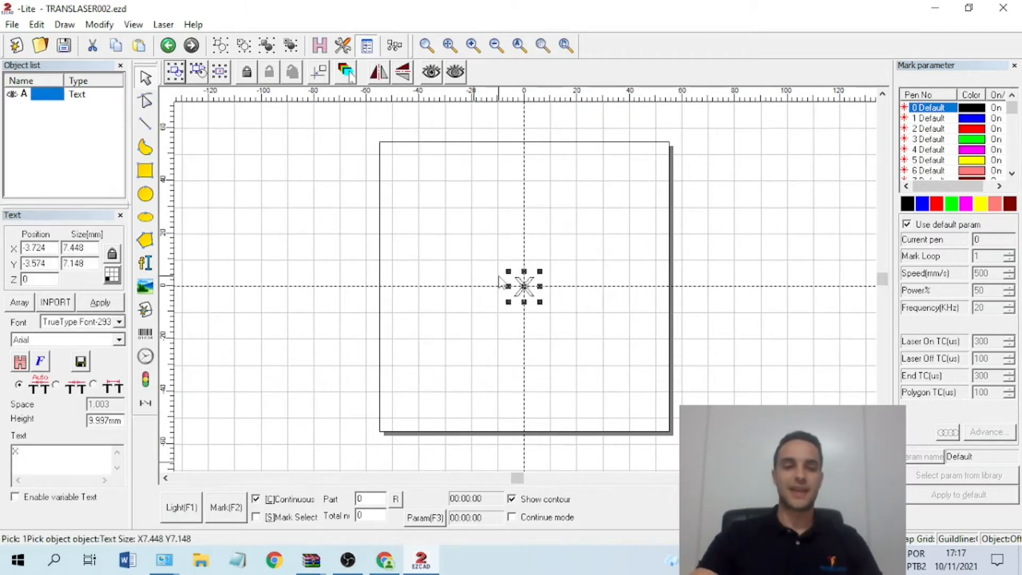
left_click(16, 451)
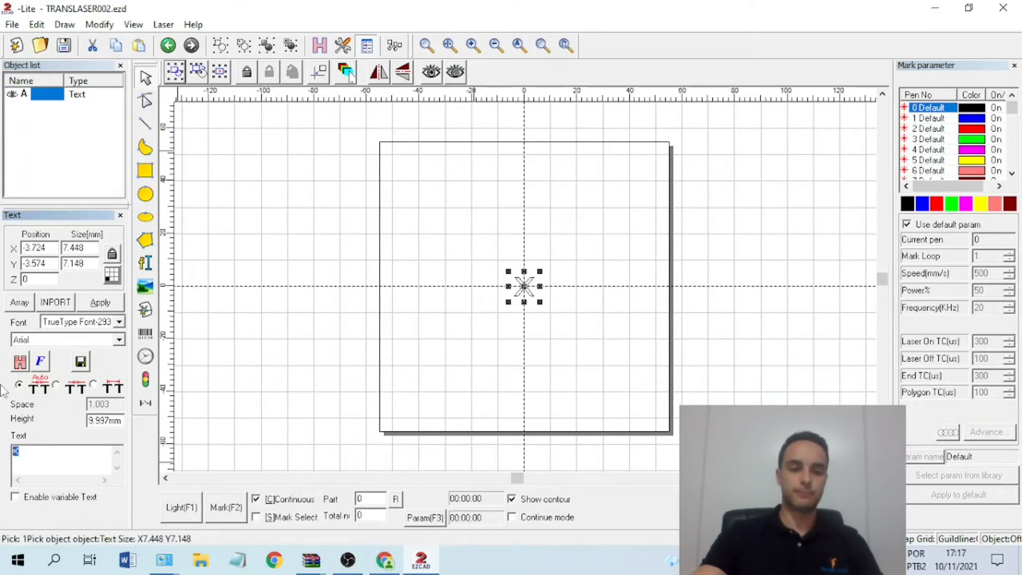
left_click(102, 303)
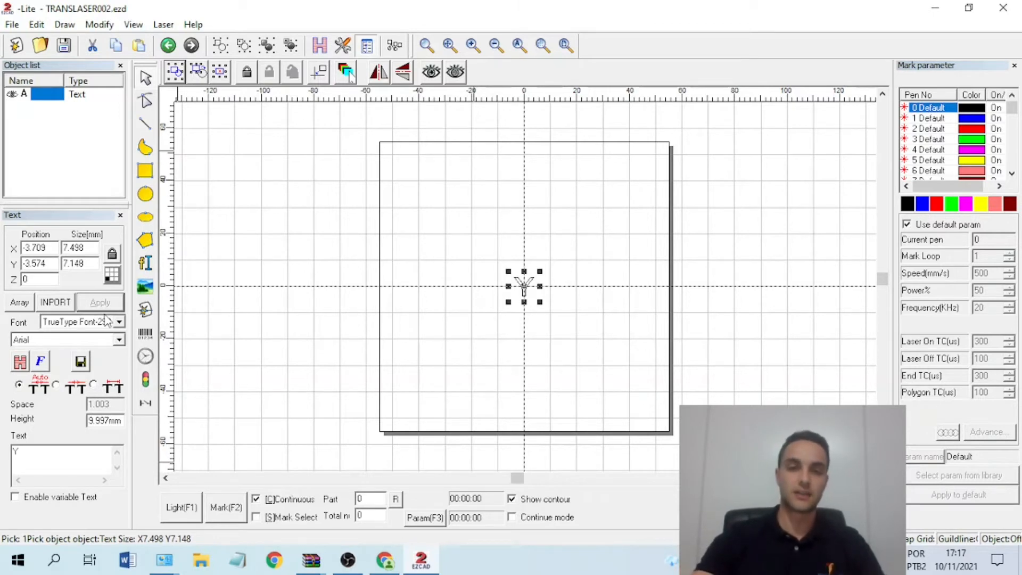
key("Delete")
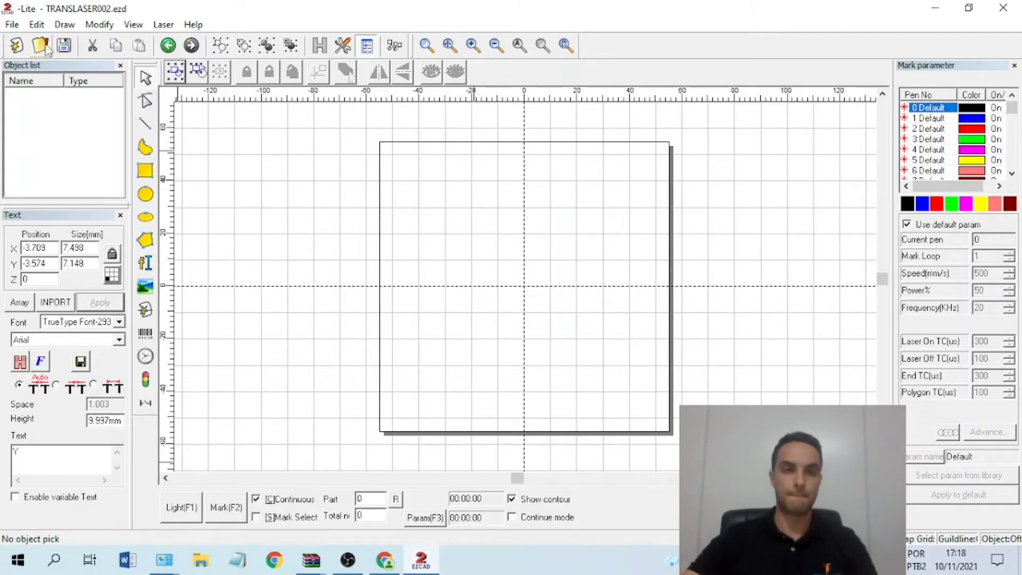
Step: View the RotaryMark dialog with the workspace empty, and close it
left_click(175, 28)
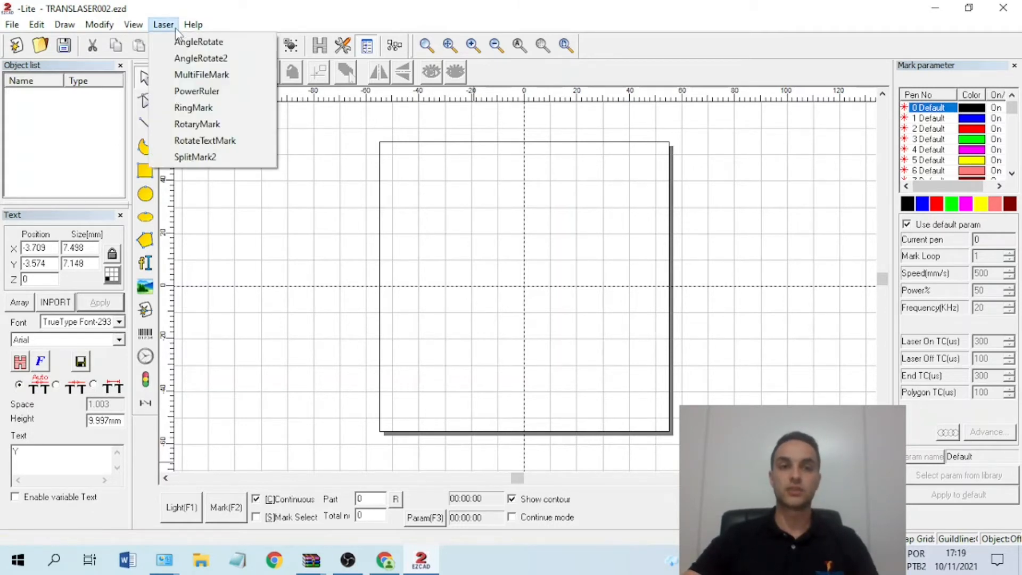
left_click(229, 128)
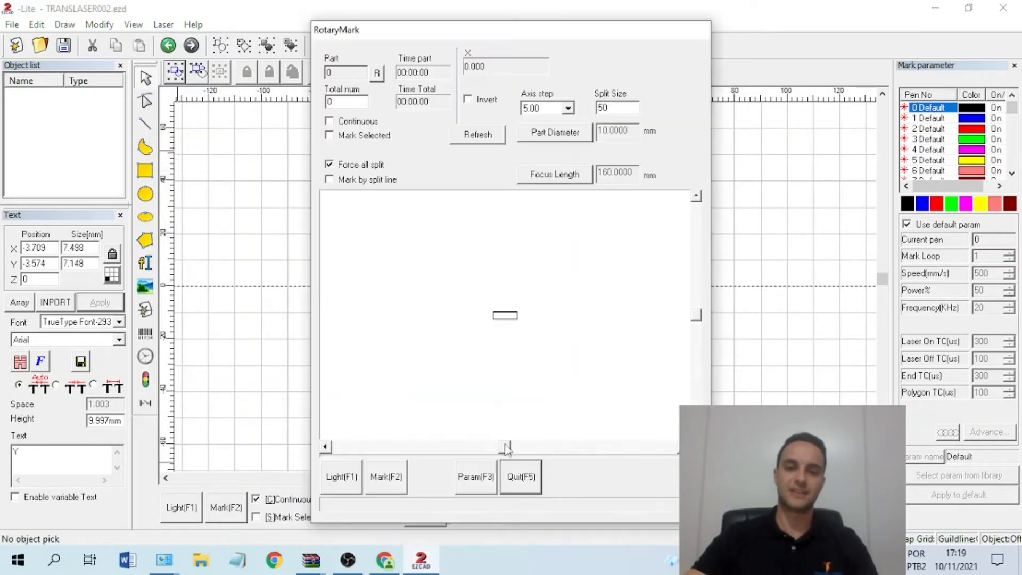
left_click(513, 475)
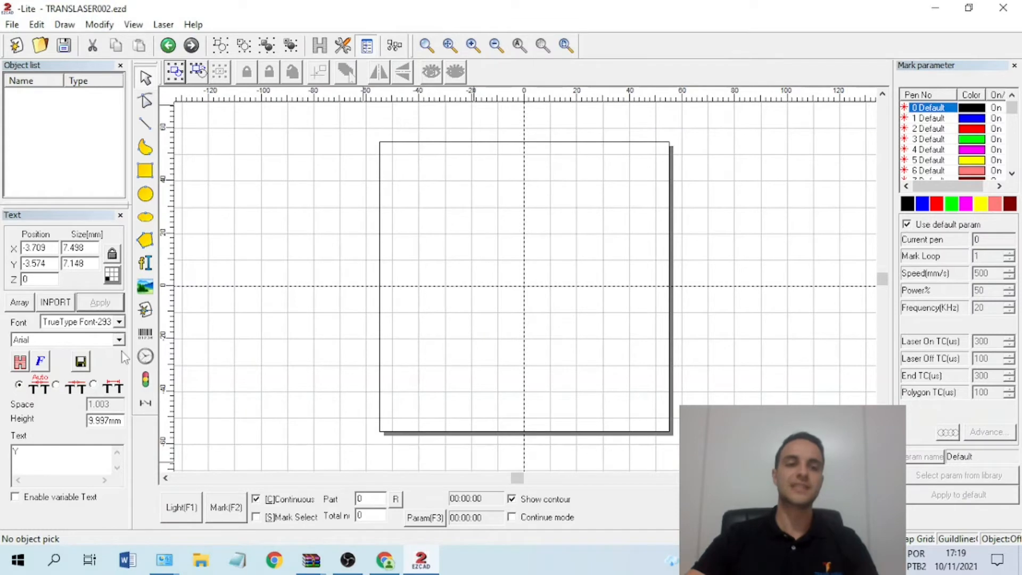
Step: Place a text object near the workspace centre and set its content to "TRANSLASER"
left_click(146, 263)
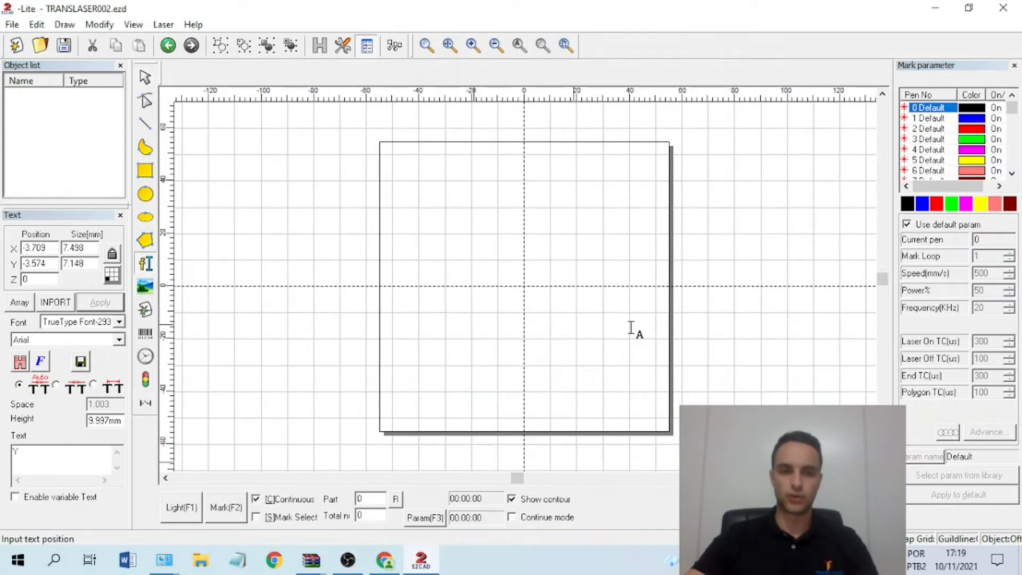
left_click(490, 289)
double_click(27, 451)
type("TR")
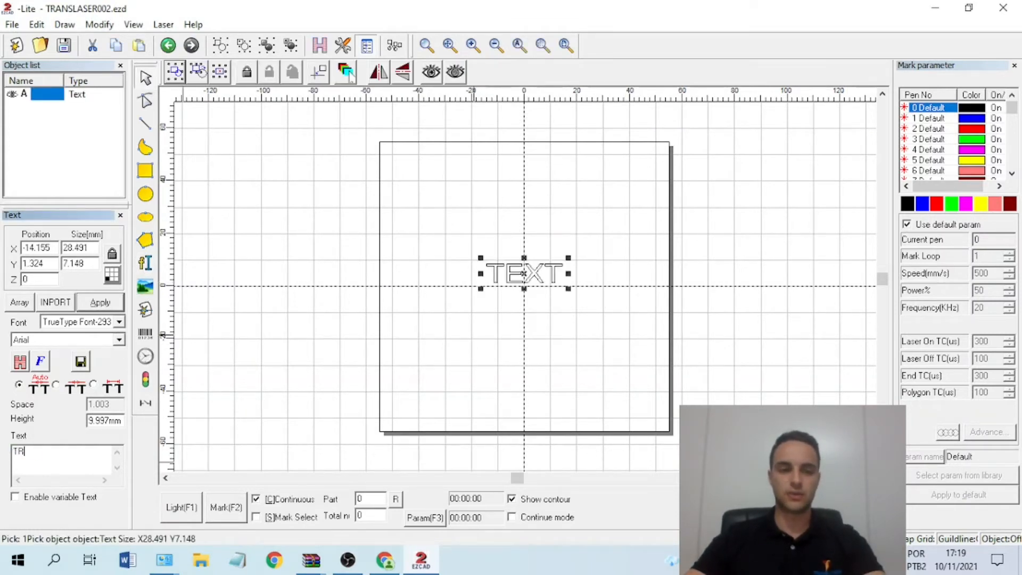
type("ANSLASER")
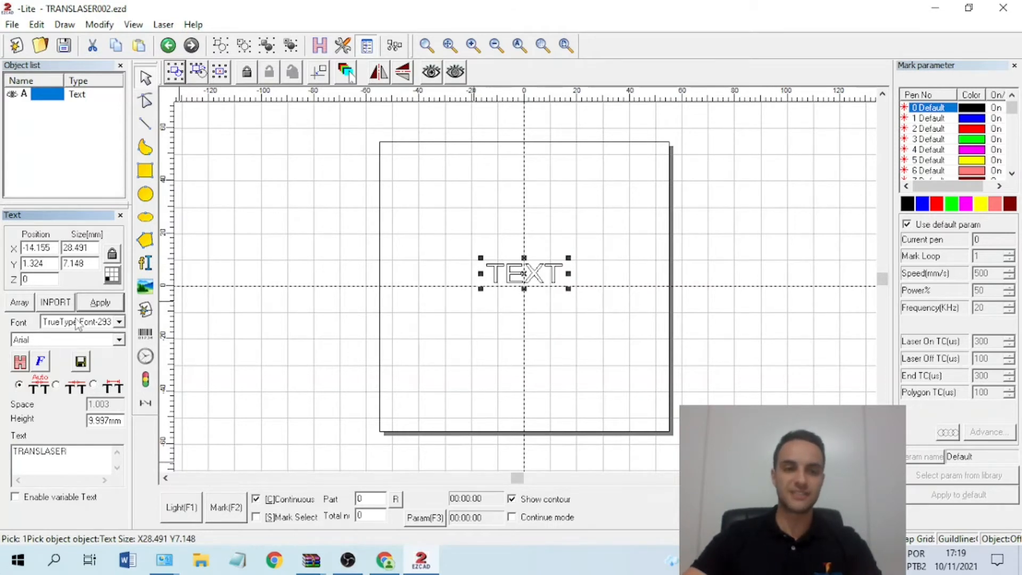
left_click(99, 302)
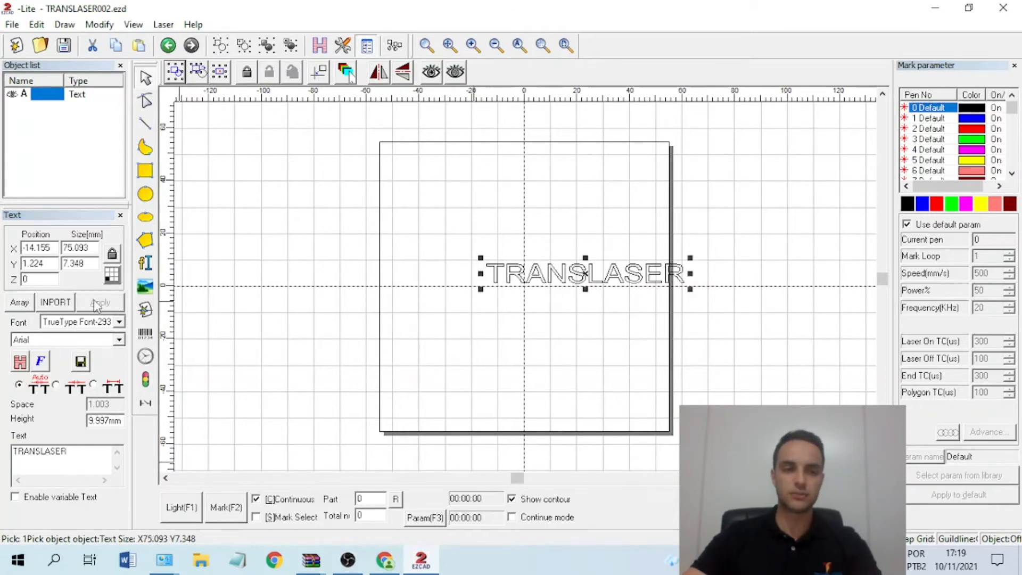
Step: View the RotateTextMark settings for the selected TRANSLASER text, and close the dialog
left_click(163, 24)
left_click(218, 157)
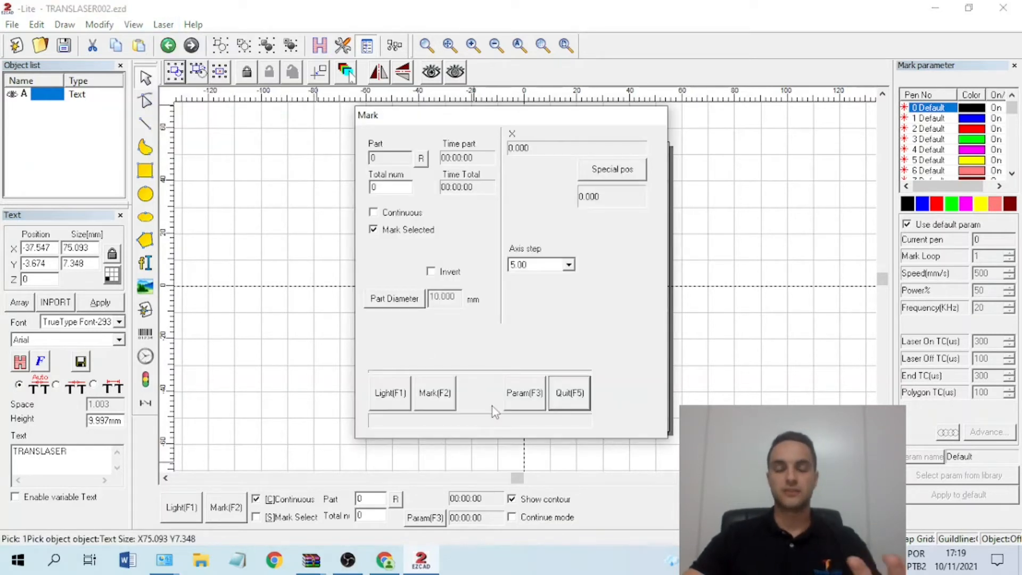
left_click(574, 404)
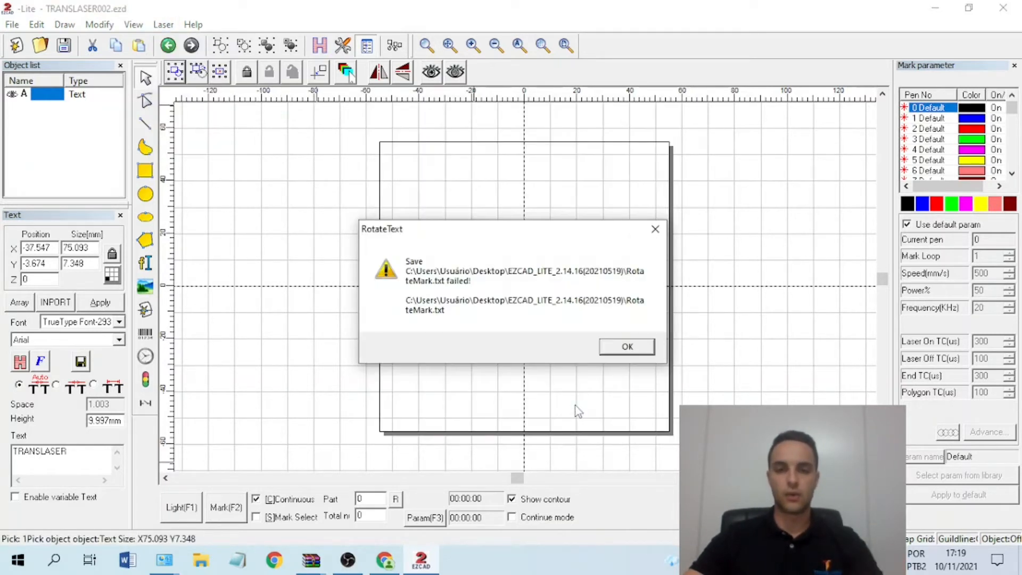
left_click(623, 346)
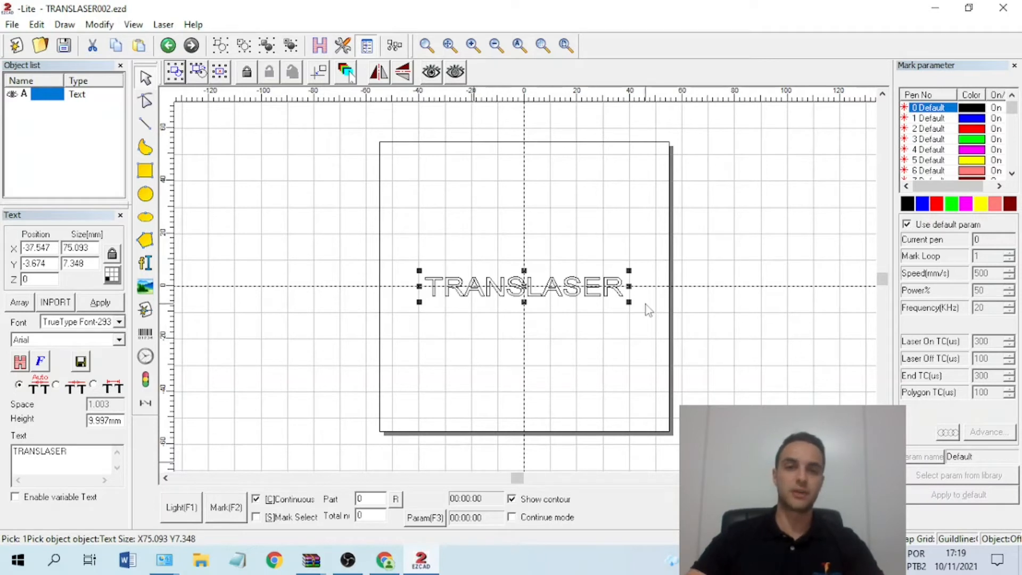
left_click(163, 25)
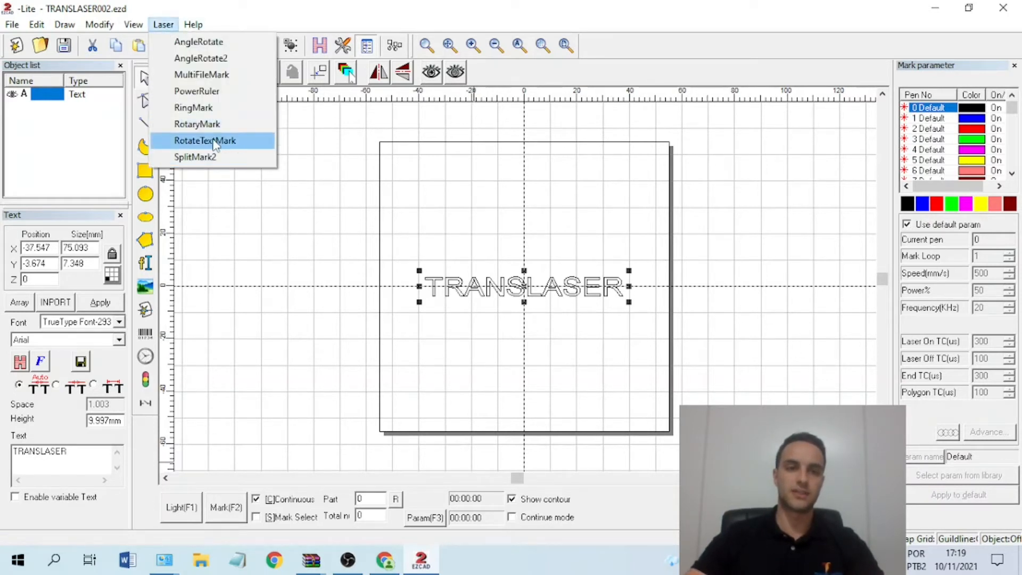
key("Escape")
left_click(489, 184)
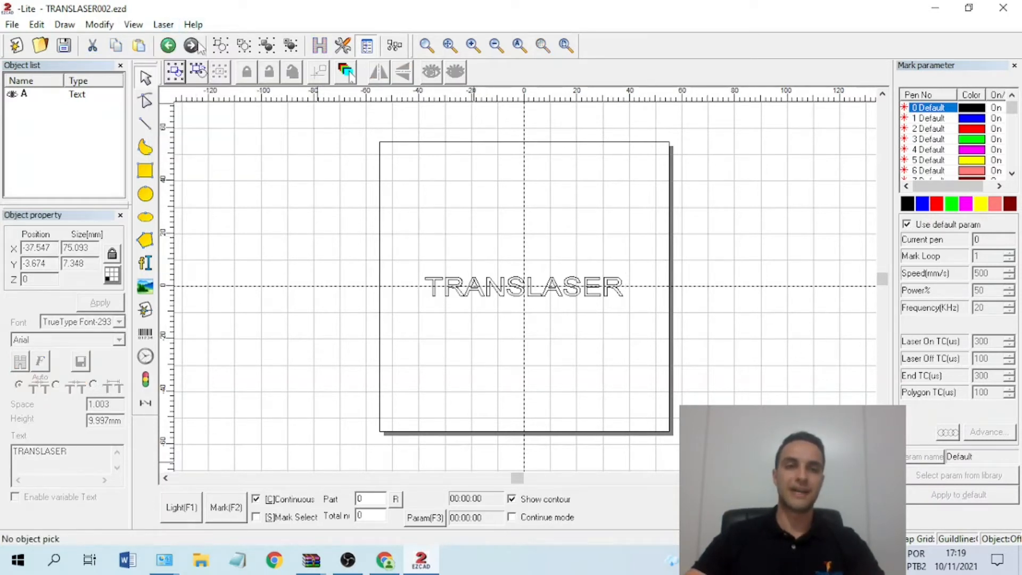
left_click(163, 25)
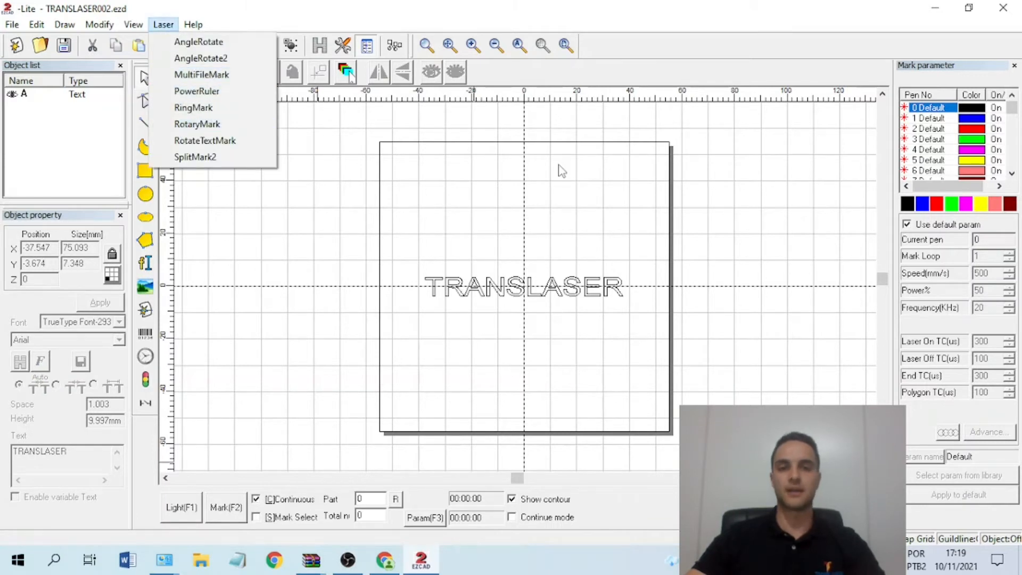
key("Escape")
Step: Delete the TRANSLASER text from the workspace
left_click(464, 285)
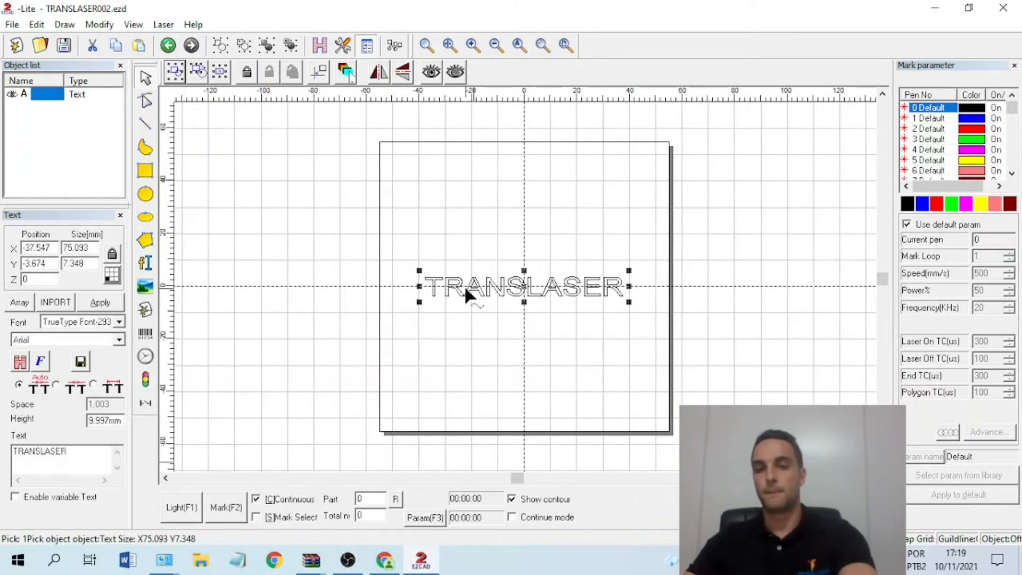
key("Delete")
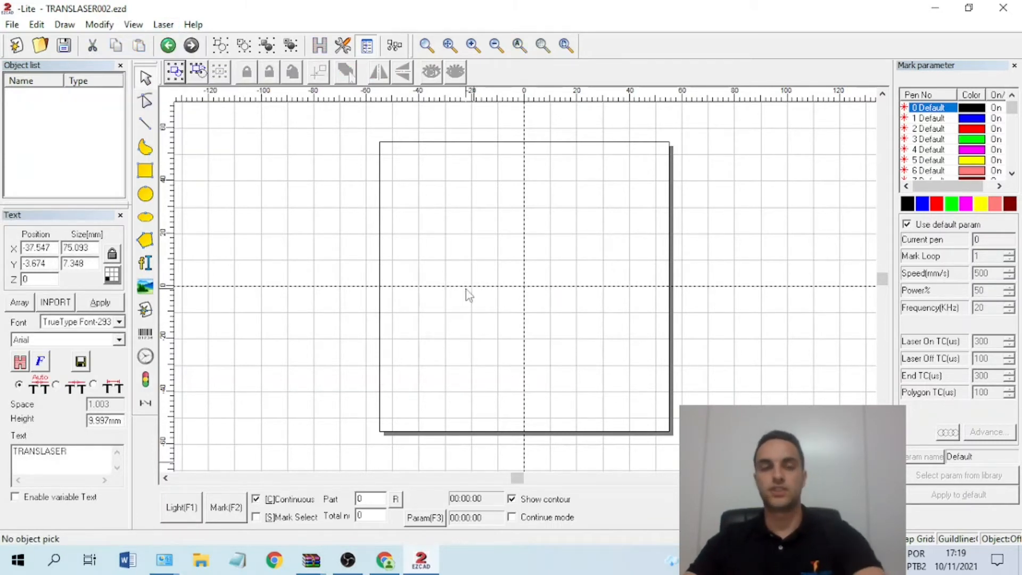
Step: View the RotateTextMark dialog with no object in the workspace, and close it
left_click(165, 25)
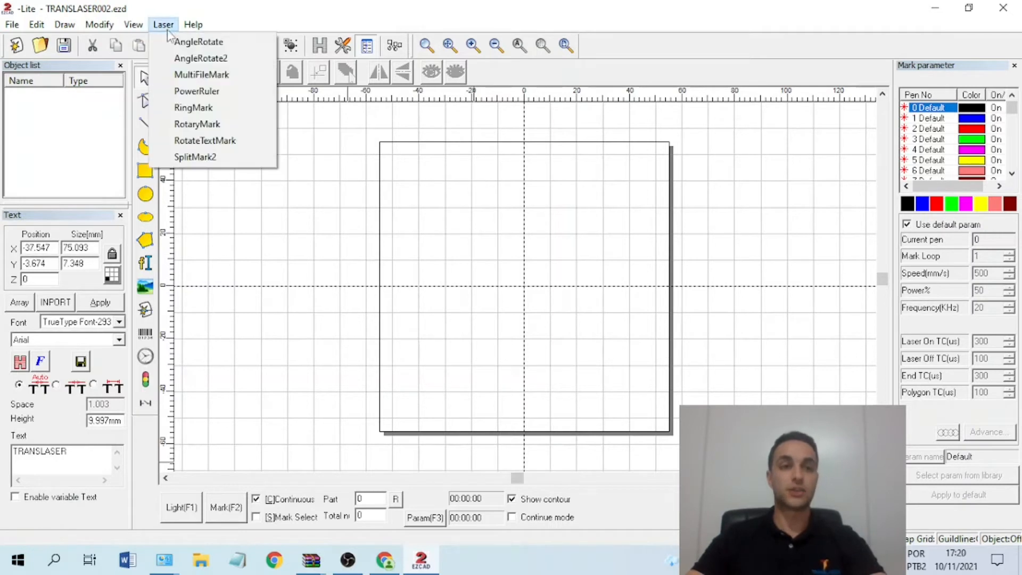
left_click(204, 140)
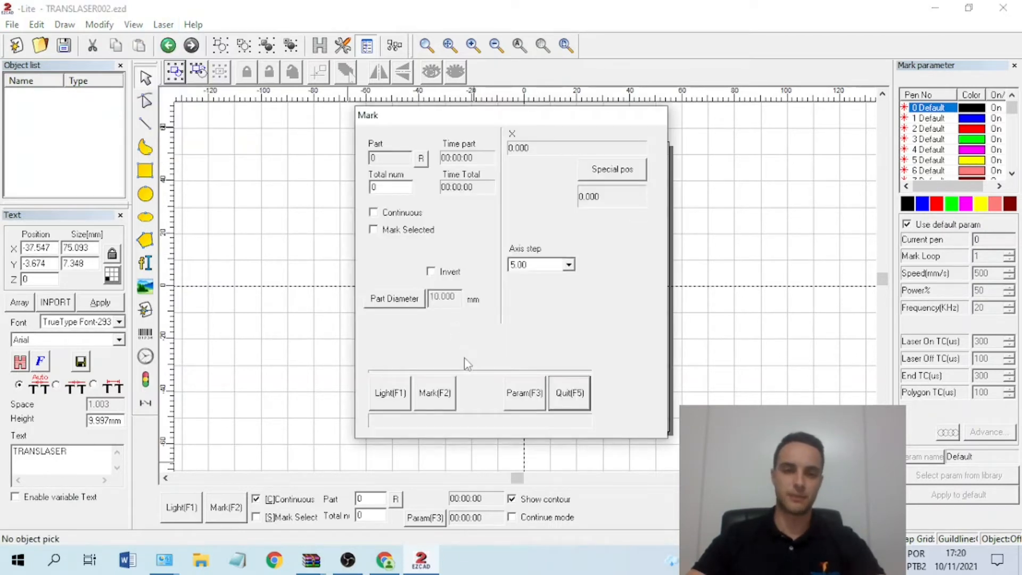
left_click(569, 392)
left_click(627, 346)
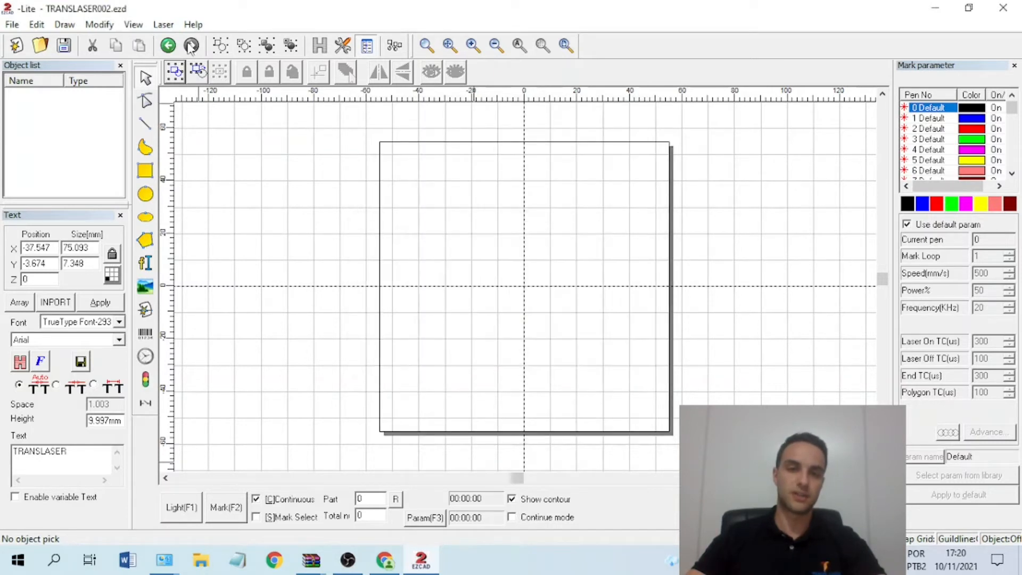
Step: Open the configuration parameters of the RotaryMark function
left_click(163, 25)
left_click(187, 124)
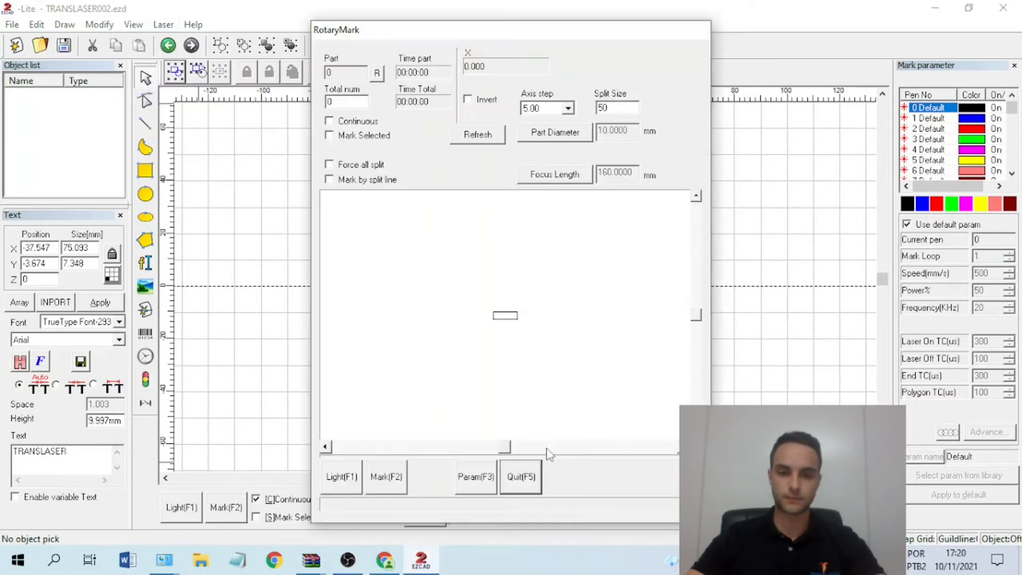
left_click(478, 474)
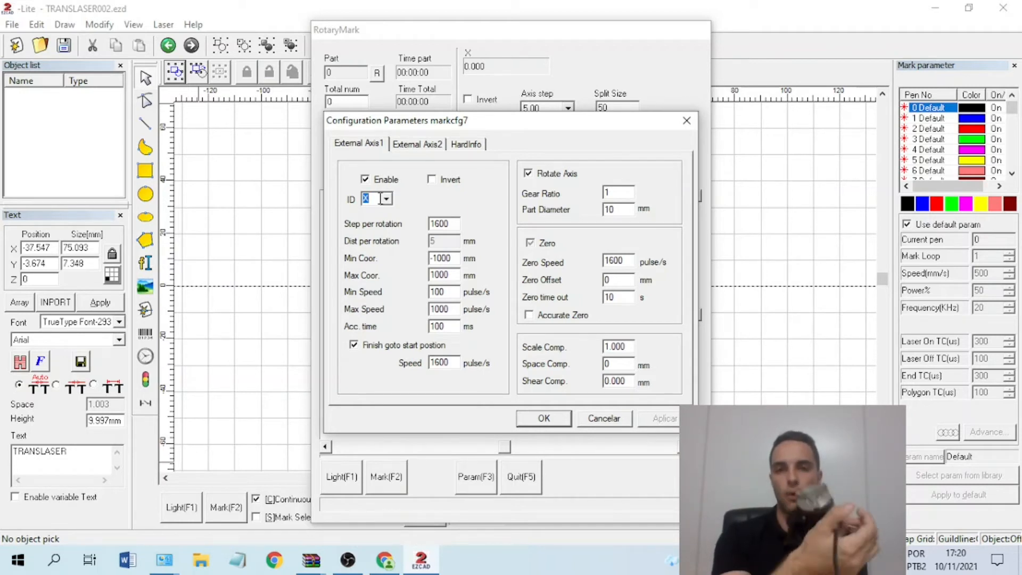
Step: Switch the External Axis1 ID to Y and back to X
left_click(380, 198)
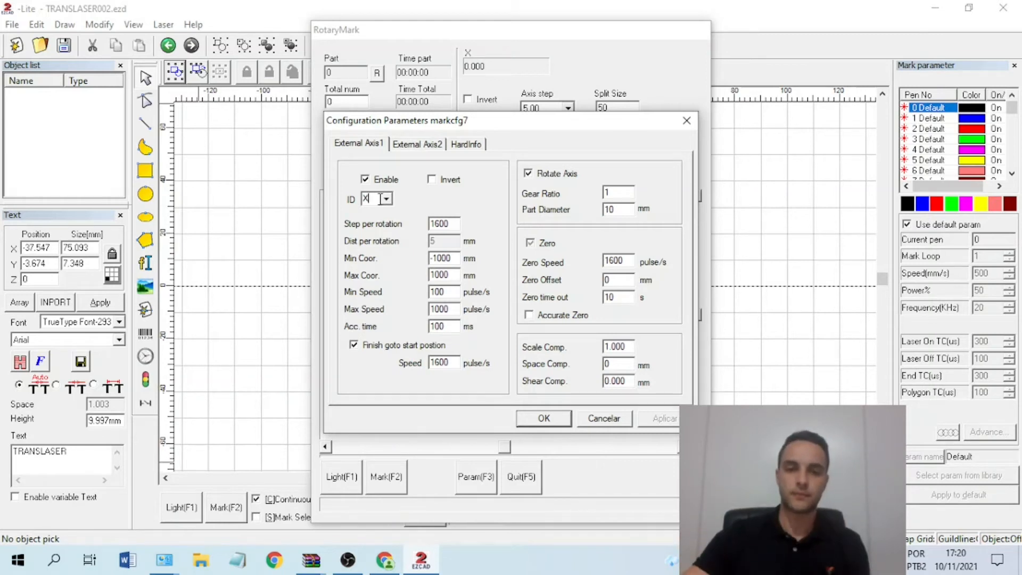
left_click(385, 198)
left_click(373, 217)
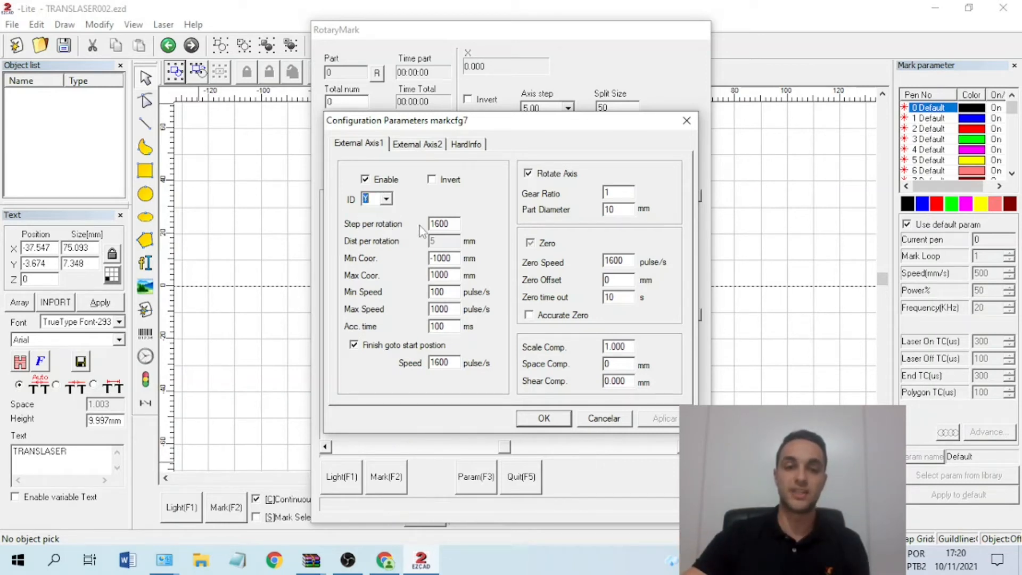
left_click(387, 199)
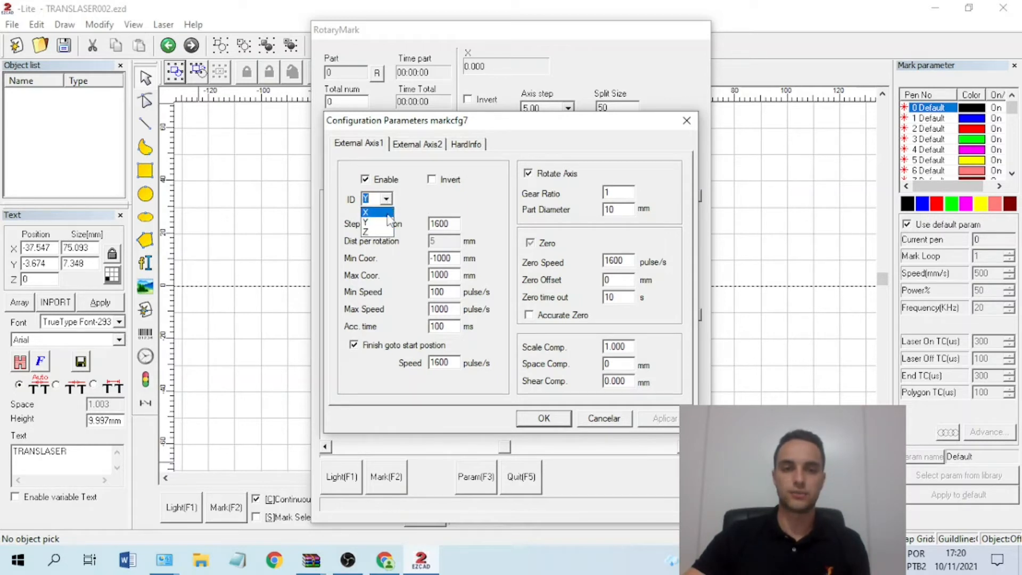
left_click(370, 212)
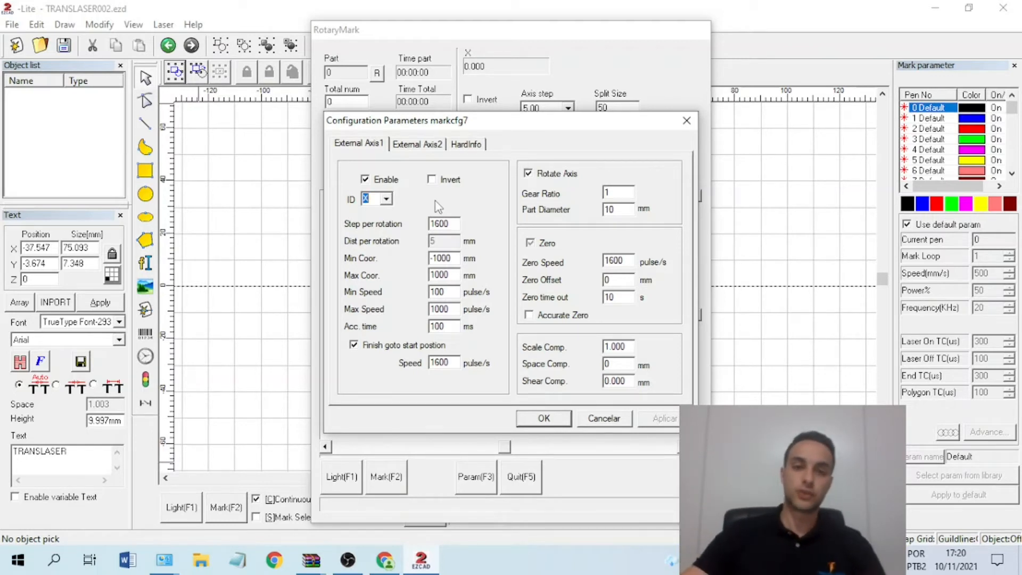
Step: Turn the Rotate Axis option of External Axis1 off and back on, and accept the configuration parameters
left_click(432, 181)
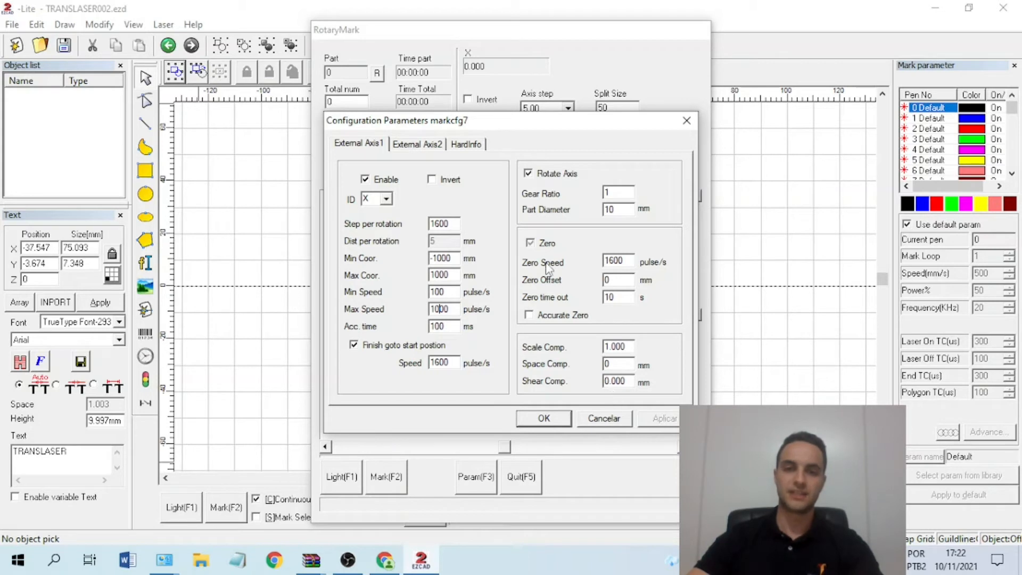
left_click(528, 174)
left_click(529, 174)
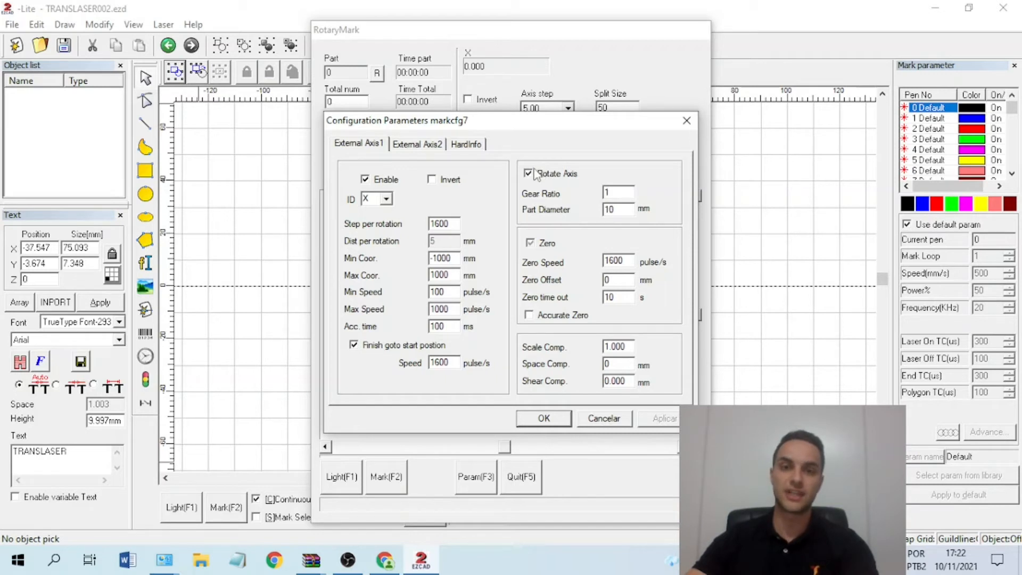
left_click(534, 174)
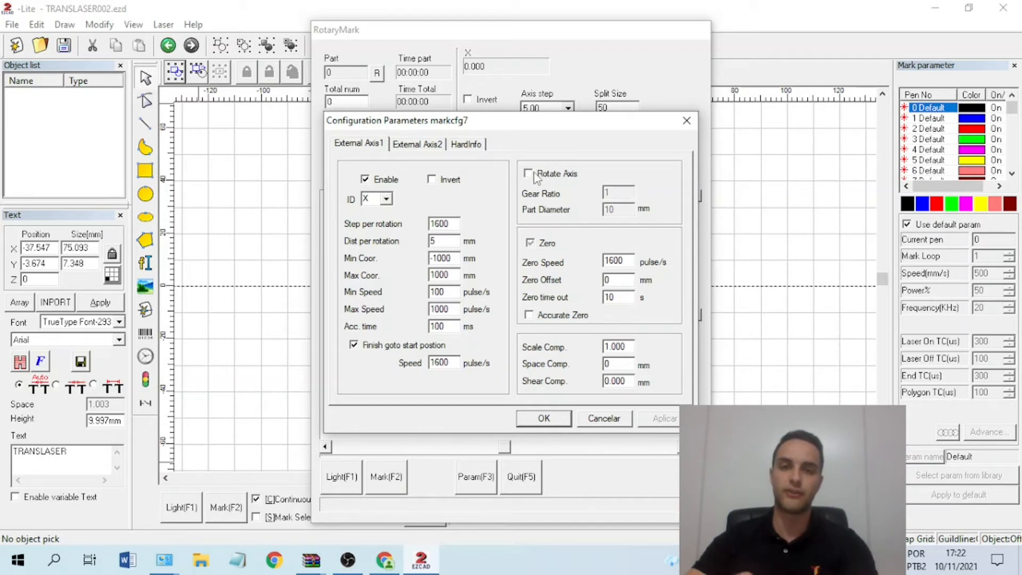
left_click(530, 176)
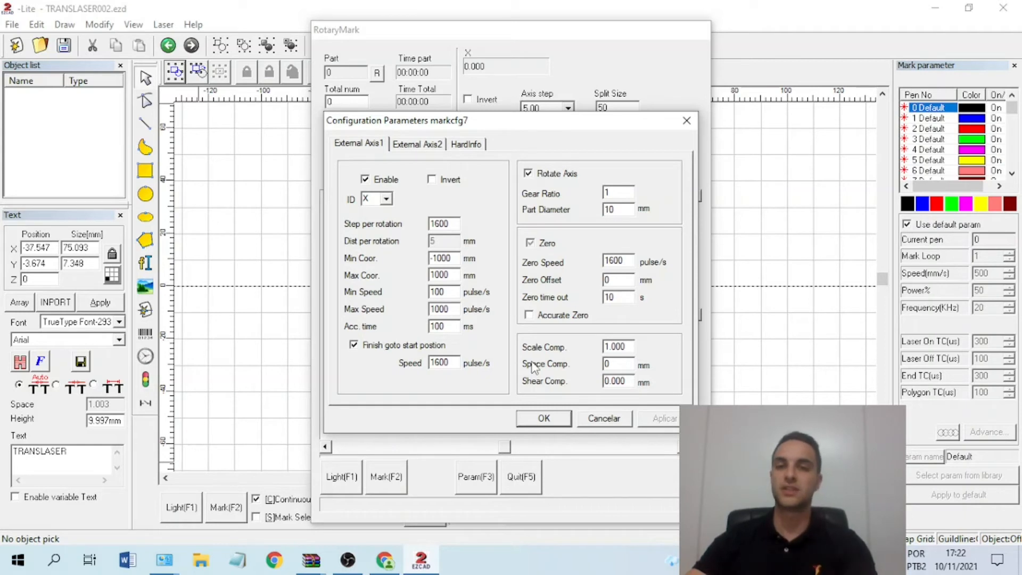
left_click(542, 420)
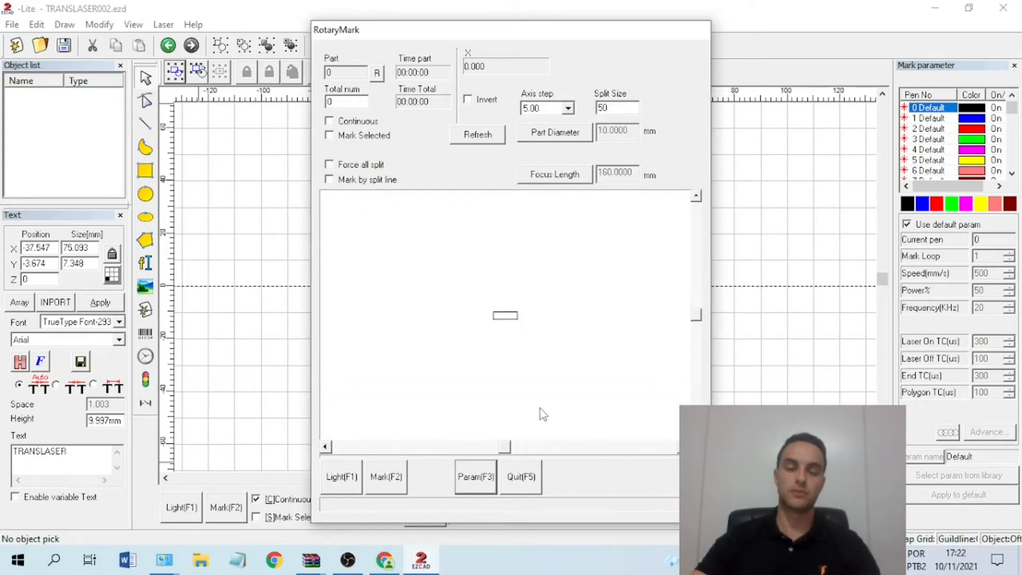
Step: Review the RotaryMark configuration parameters again without changing them, and quit RotaryMark
left_click(460, 479)
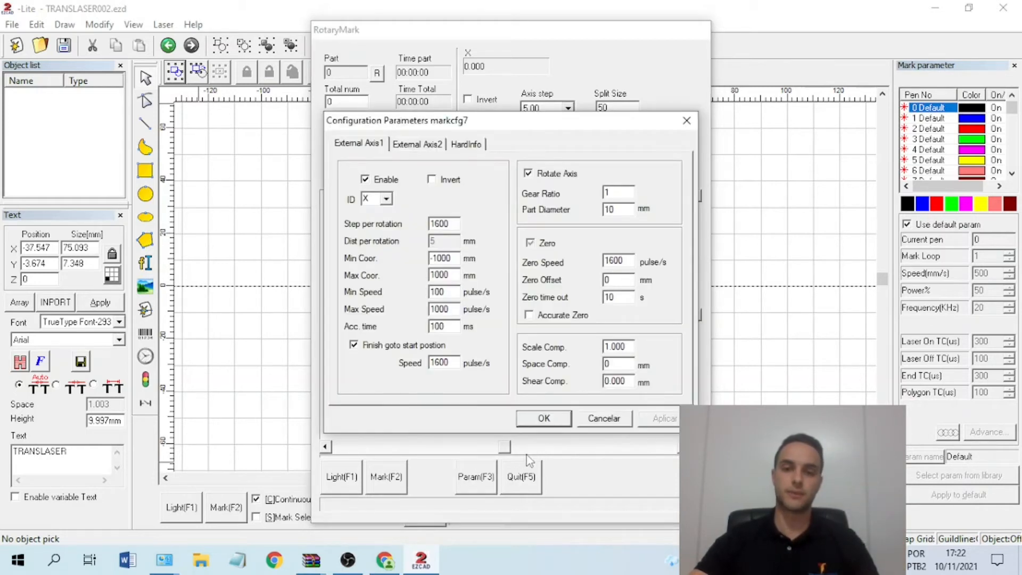
left_click(605, 419)
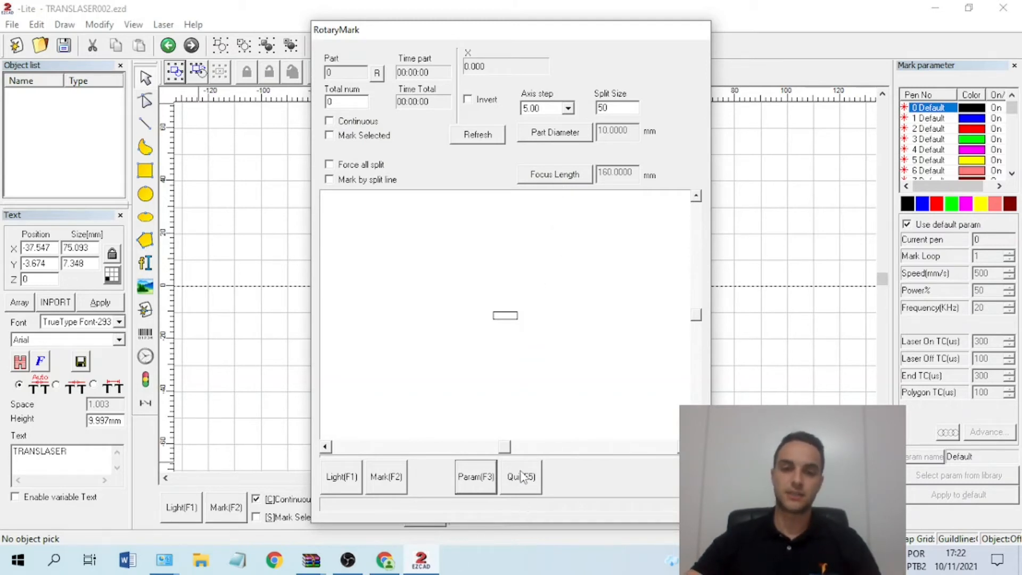
left_click(474, 477)
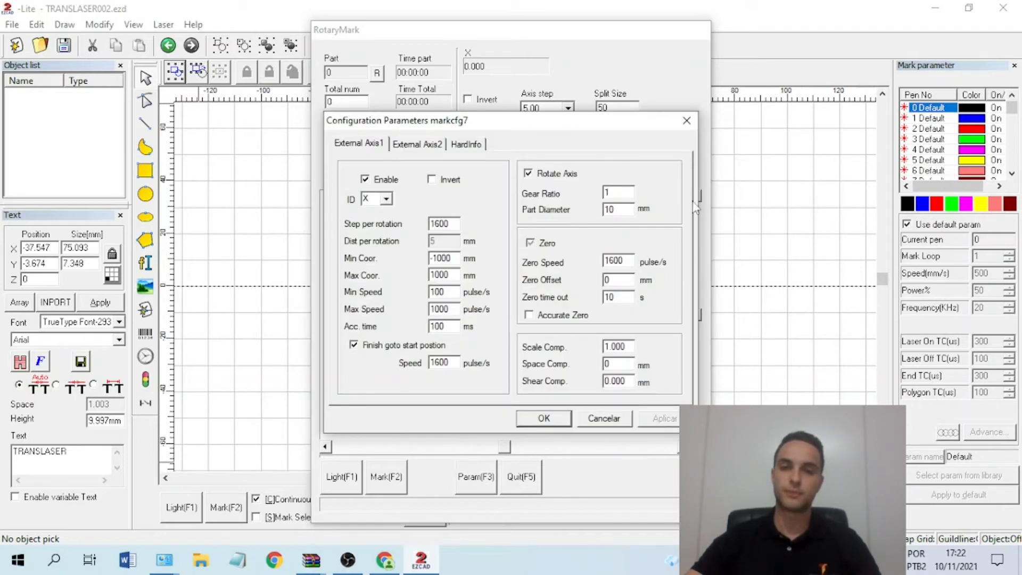
left_click(603, 421)
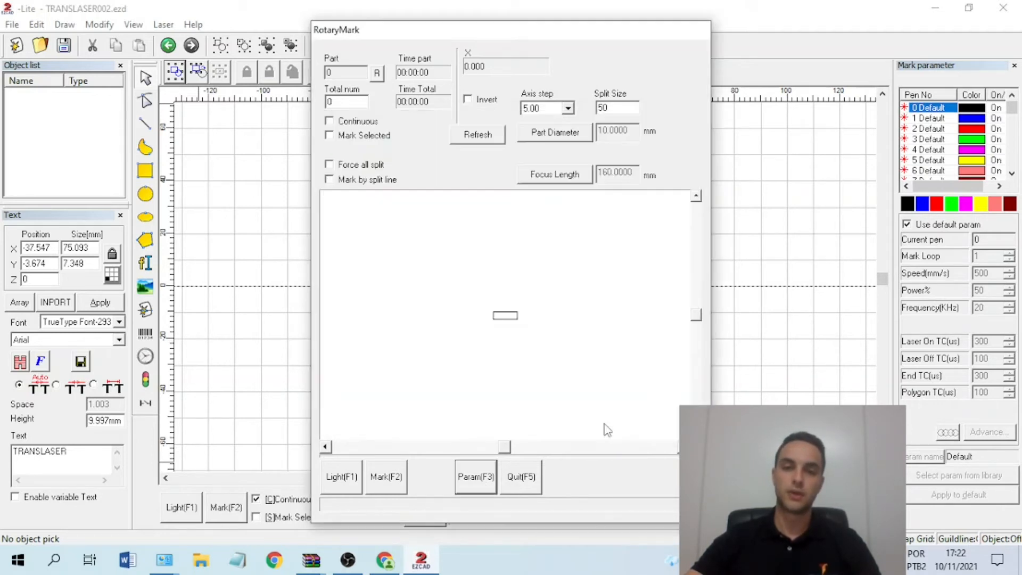
left_click(520, 477)
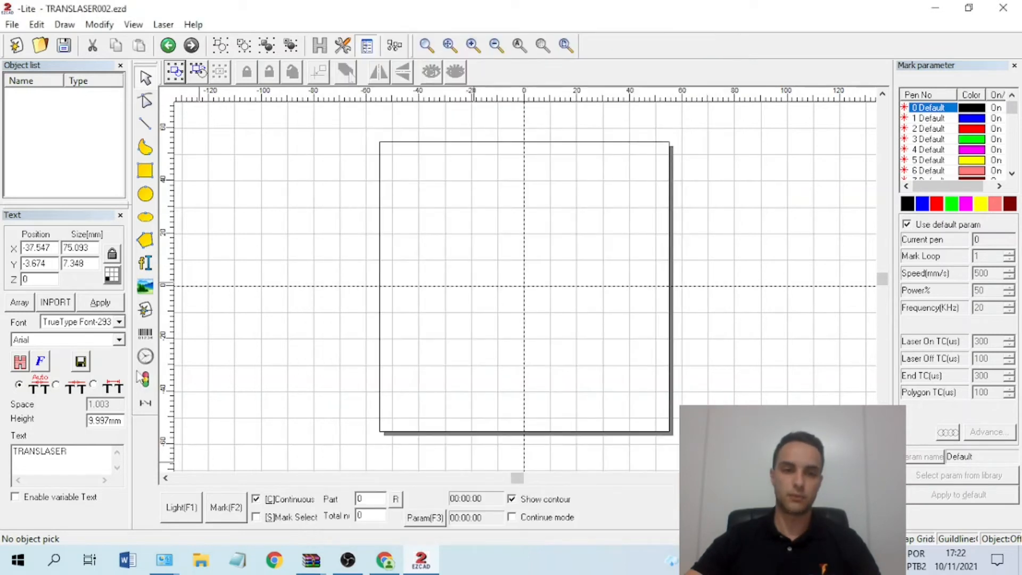
Step: Add the text TRANSLASER to the workspace, centred on the origin
left_click(145, 263)
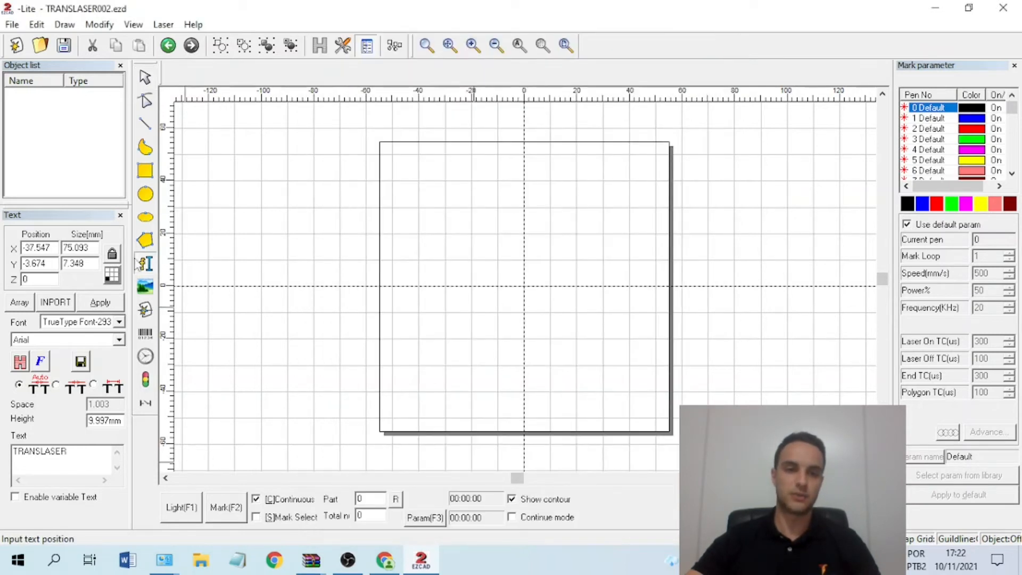
left_click(529, 284)
type("C")
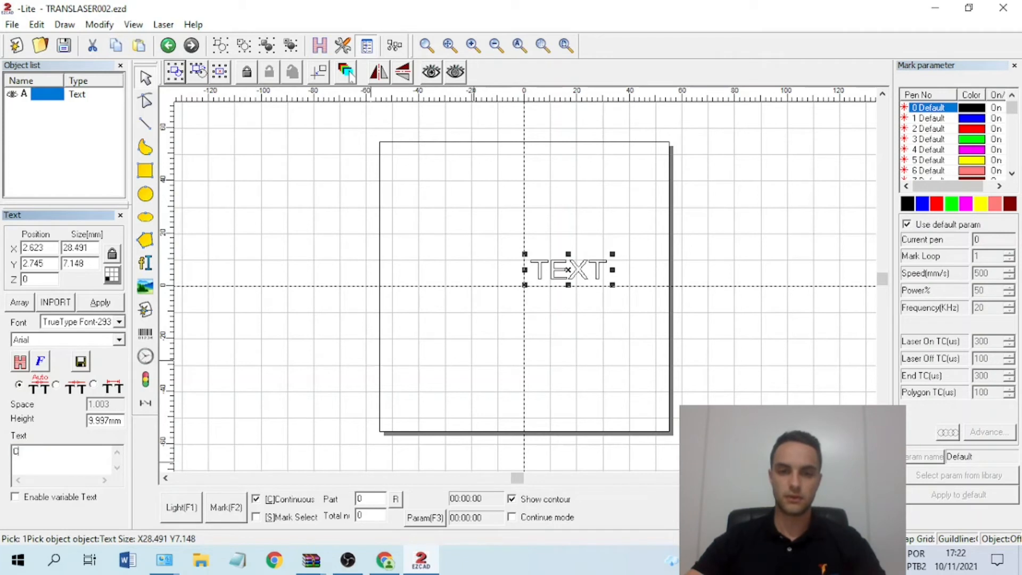
key("BackSpace")
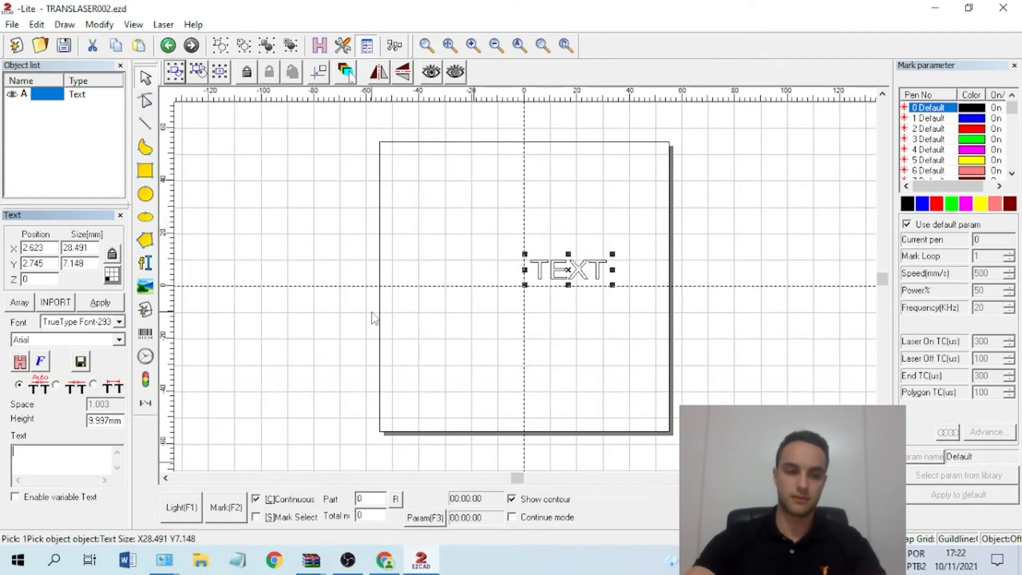
type("TRANSLASER")
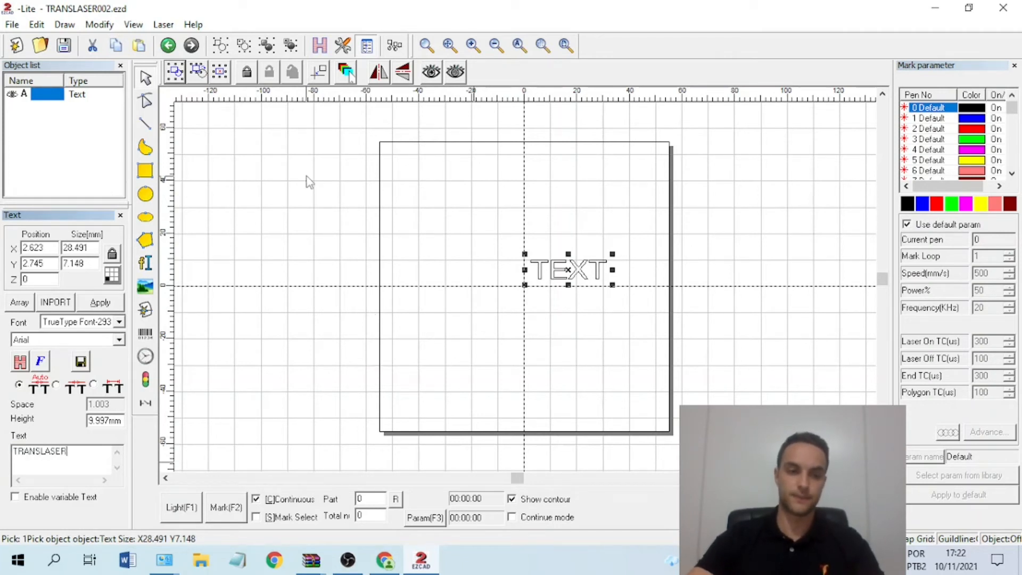
left_click(104, 308)
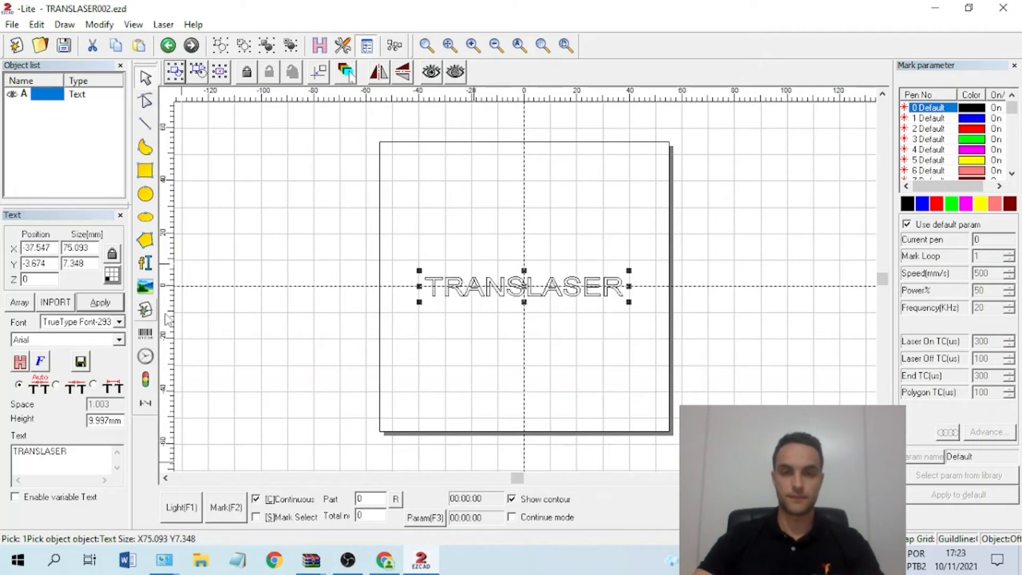
Step: Open RotateTextMark for the TRANSLASER text, with a part diameter of 25 mm and an axis step of 5.00
left_click(133, 25)
mouse_move(100, 24)
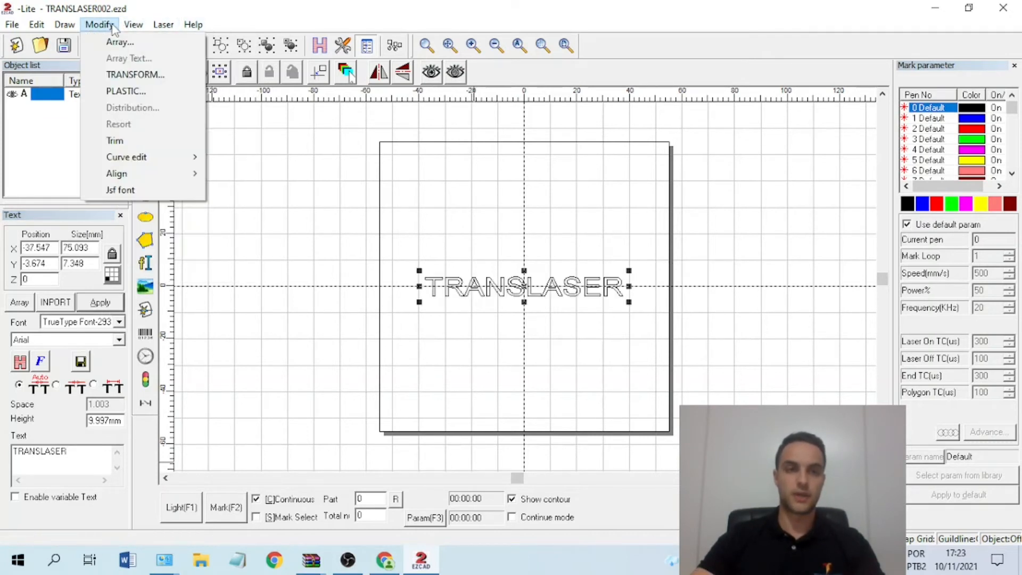
mouse_move(163, 25)
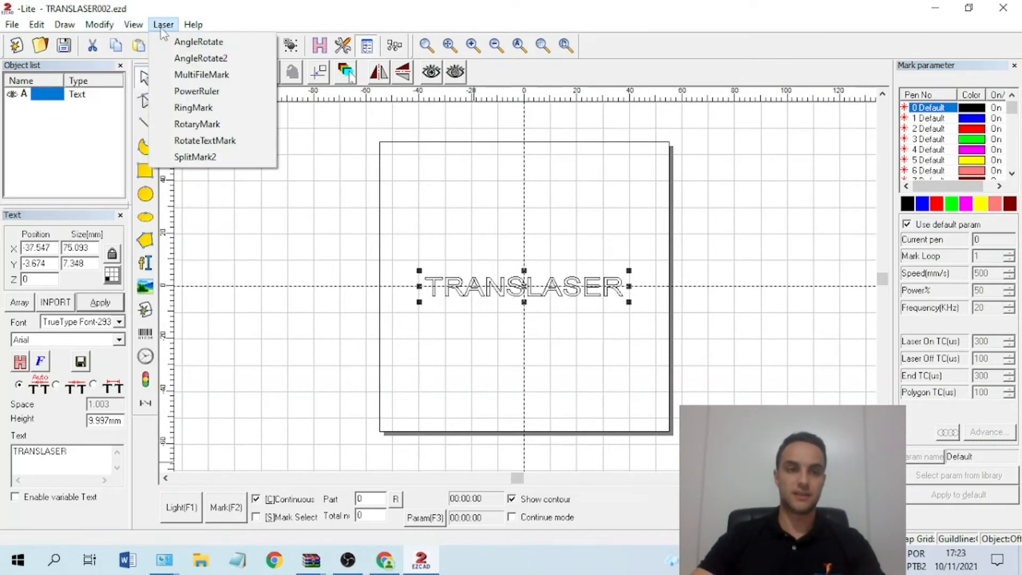
left_click(193, 142)
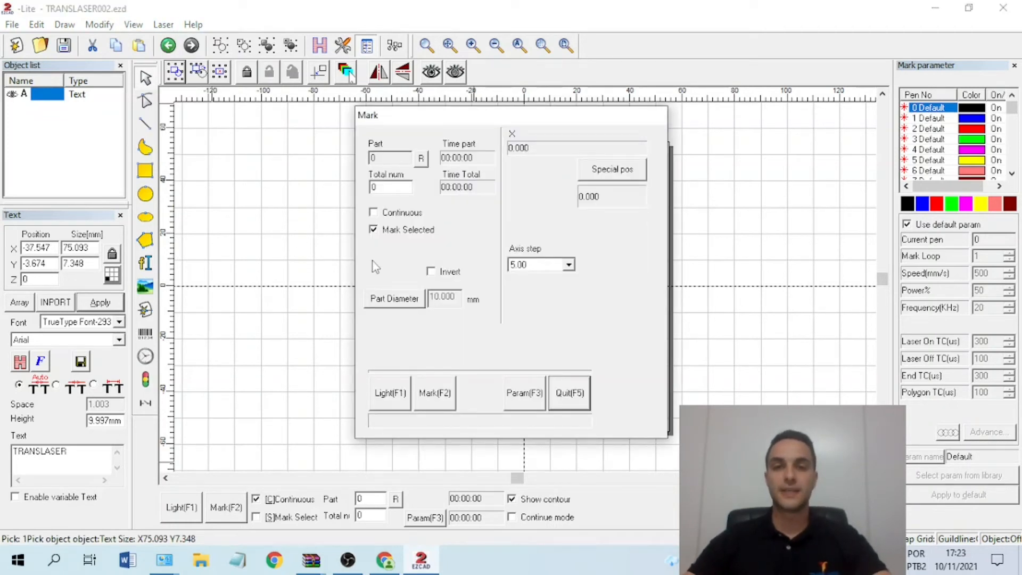
left_click(394, 299)
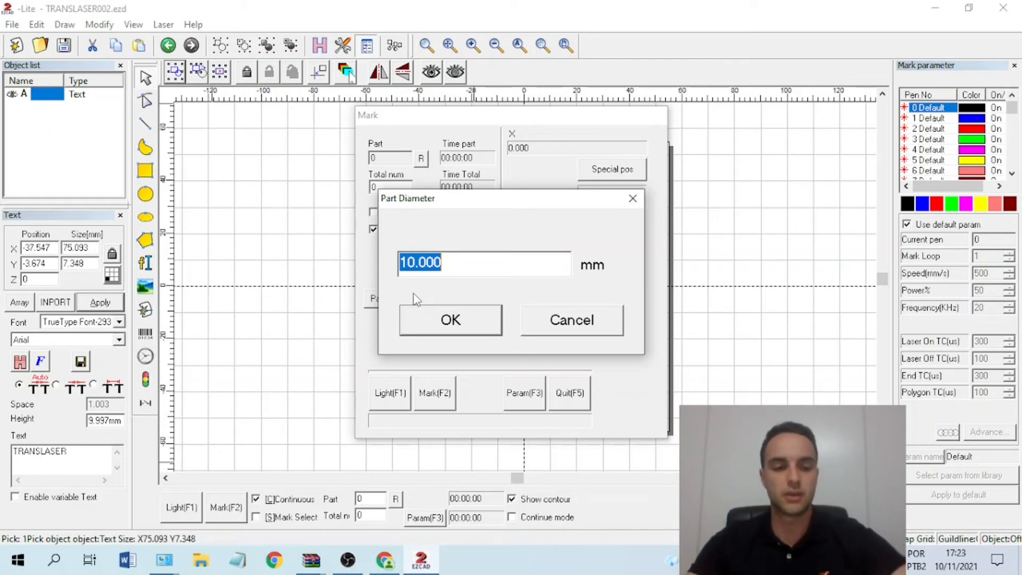
type("25")
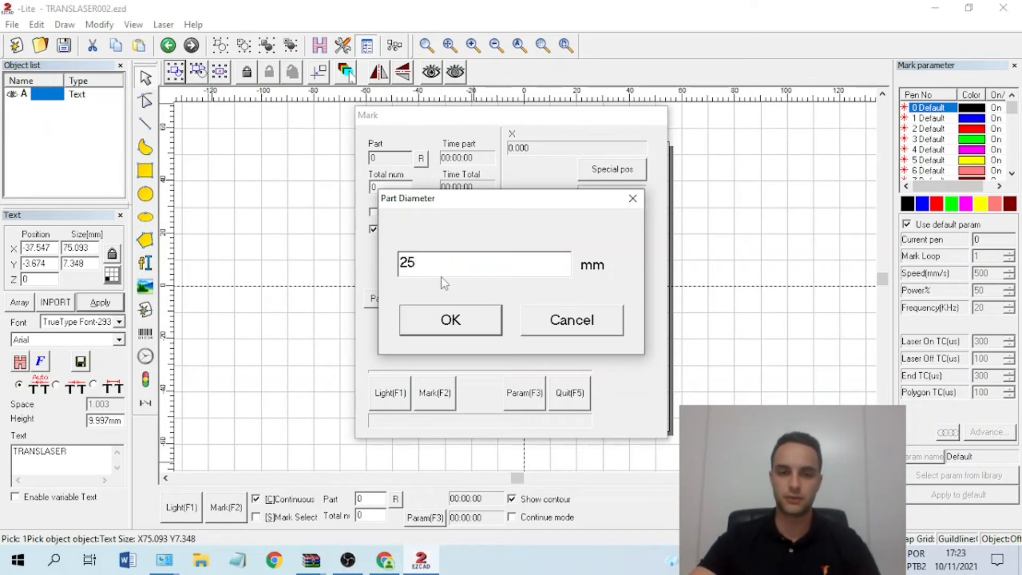
left_click(438, 332)
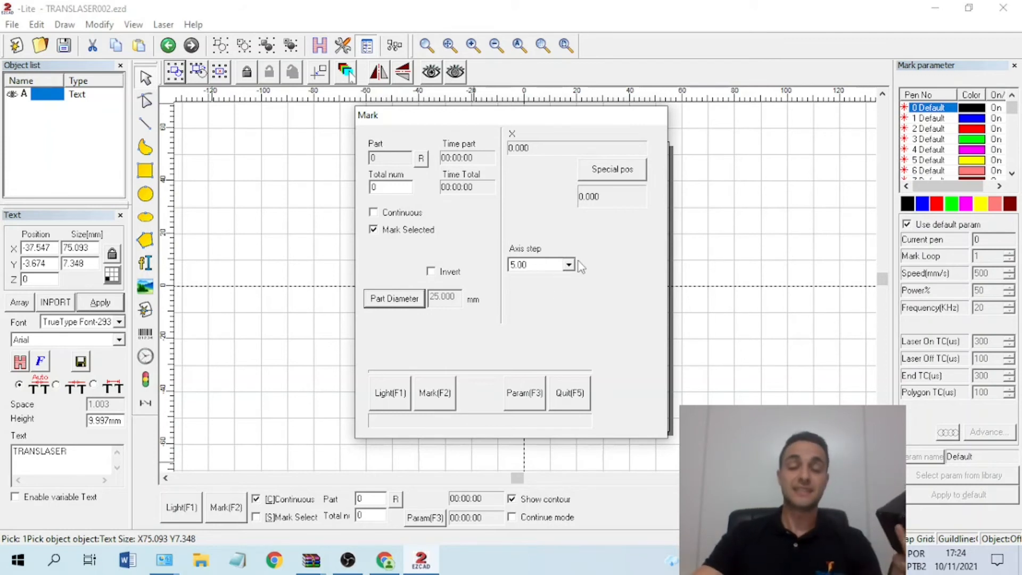
left_click(568, 264)
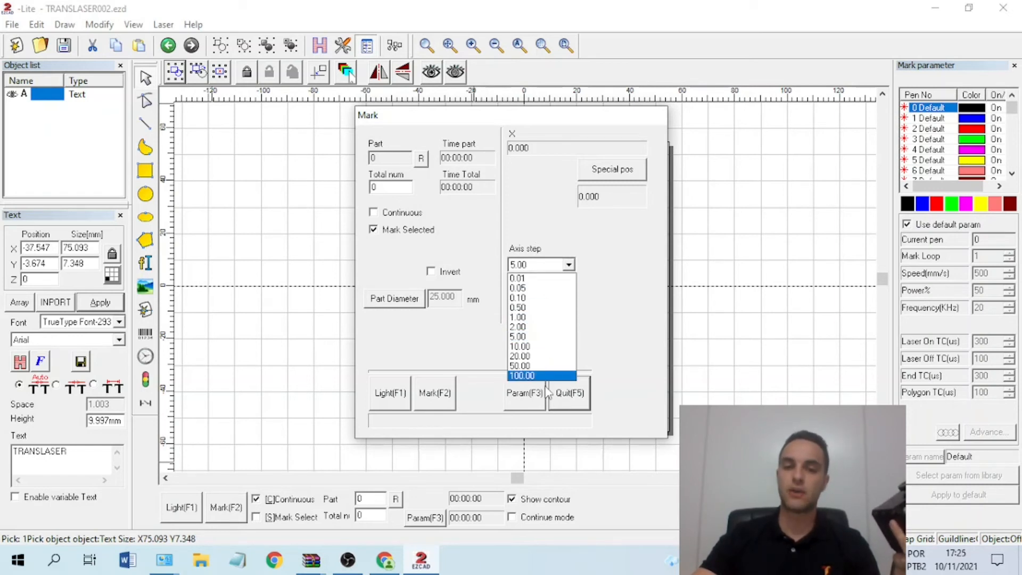
left_click(546, 336)
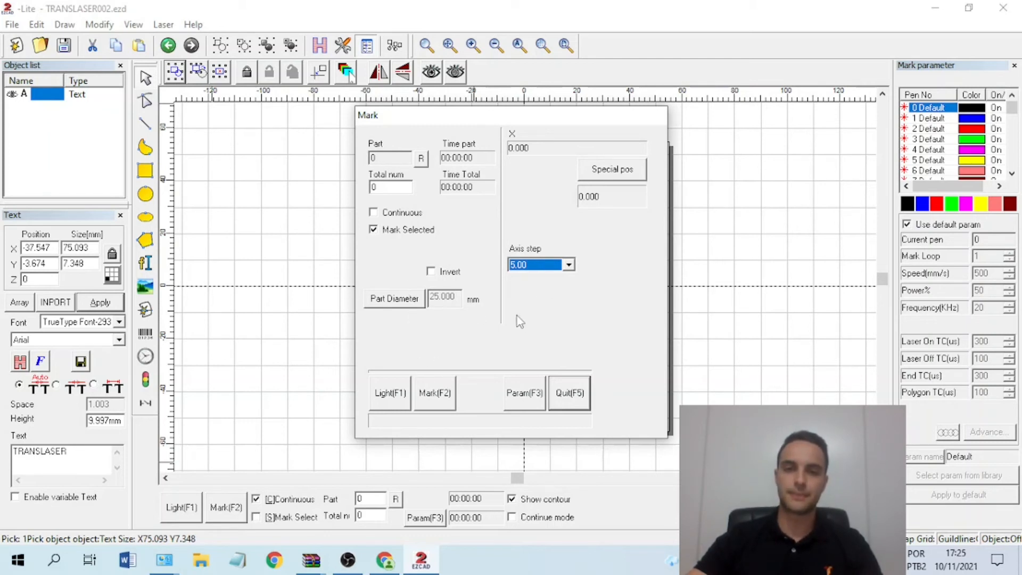
Step: Run and stop the light preview of the text on the rotary axis, and start marking it
left_click(400, 392)
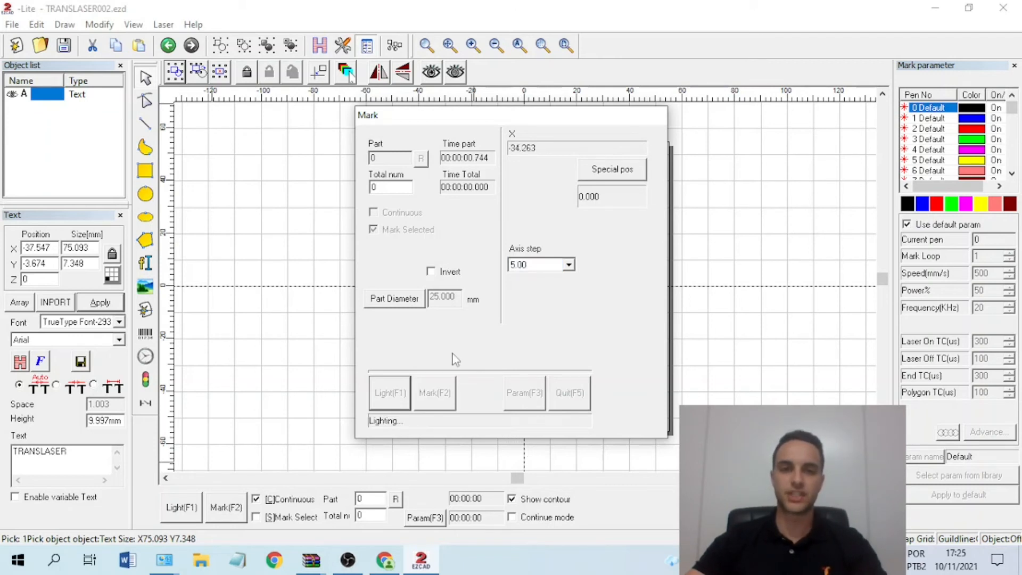
key("Escape")
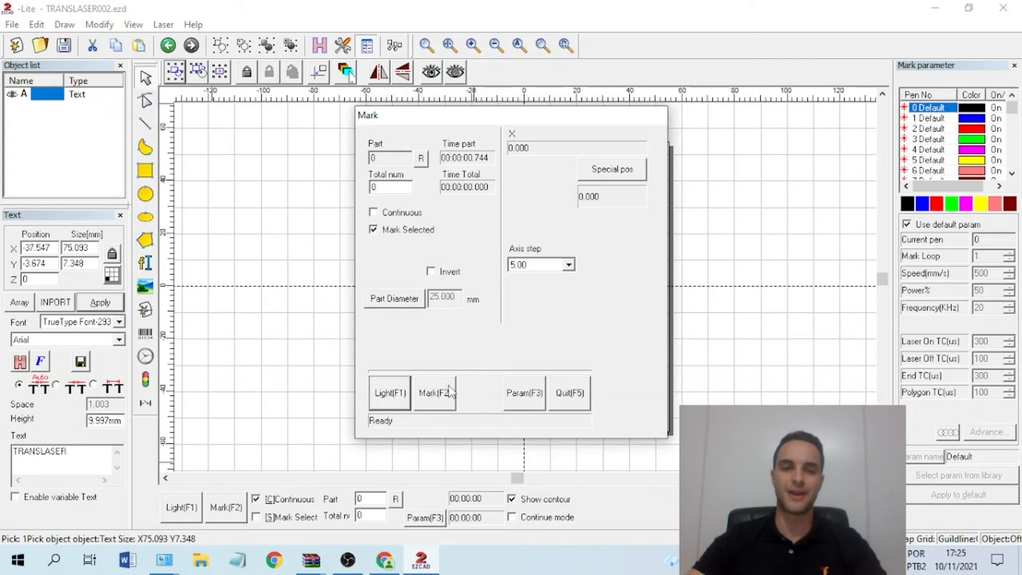
left_click(449, 392)
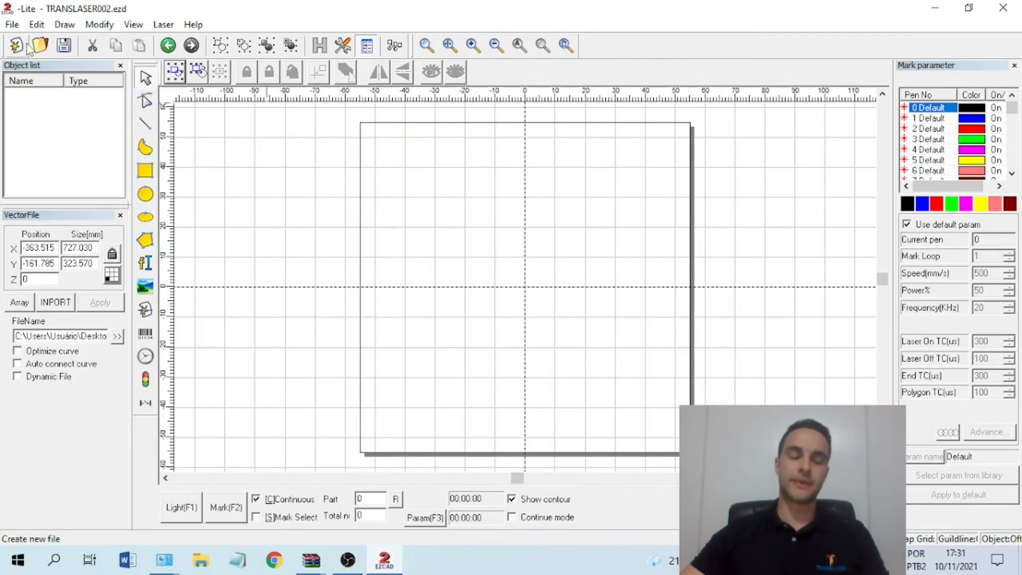
Step: Import the vector file translaserlgmaquina from the desktop and centre it on the origin
left_click(36, 24)
mouse_move(12, 24)
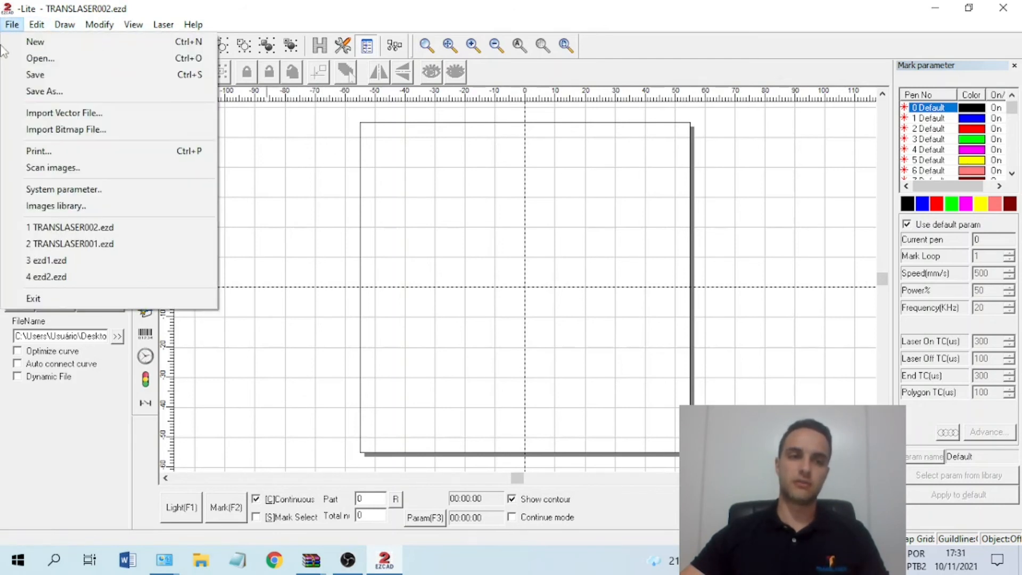
left_click(53, 113)
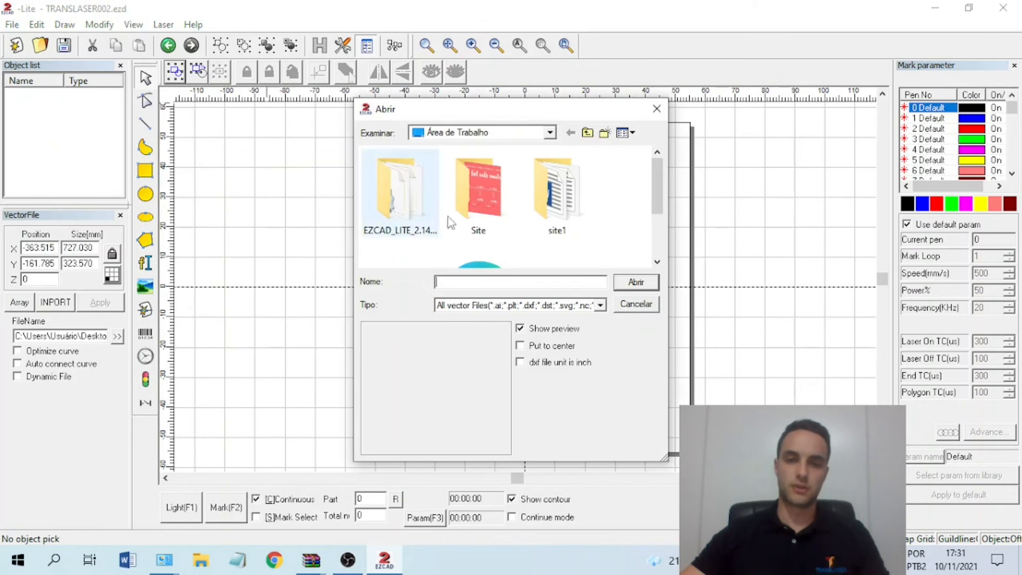
left_click(507, 266)
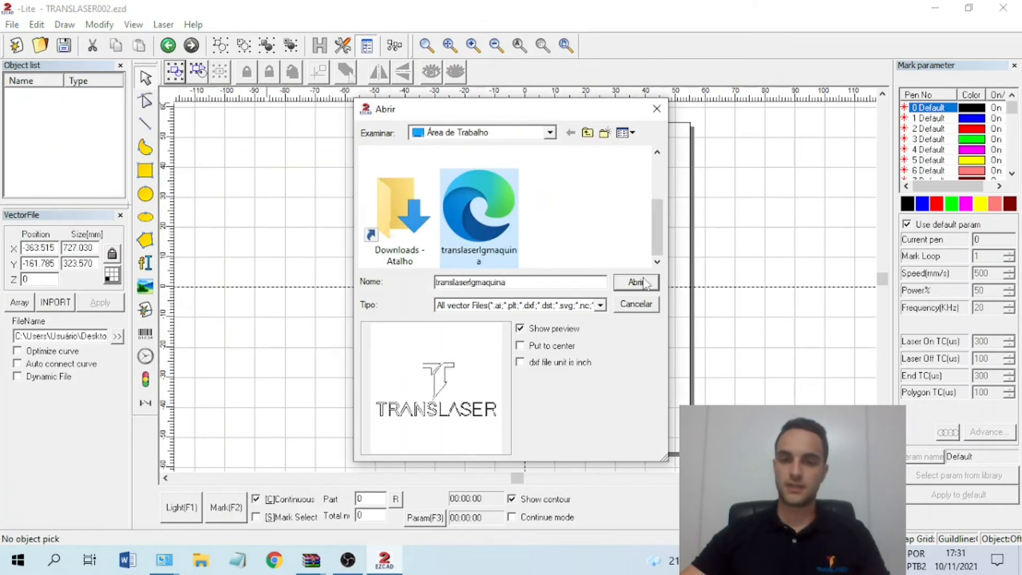
left_click(646, 283)
key("F5")
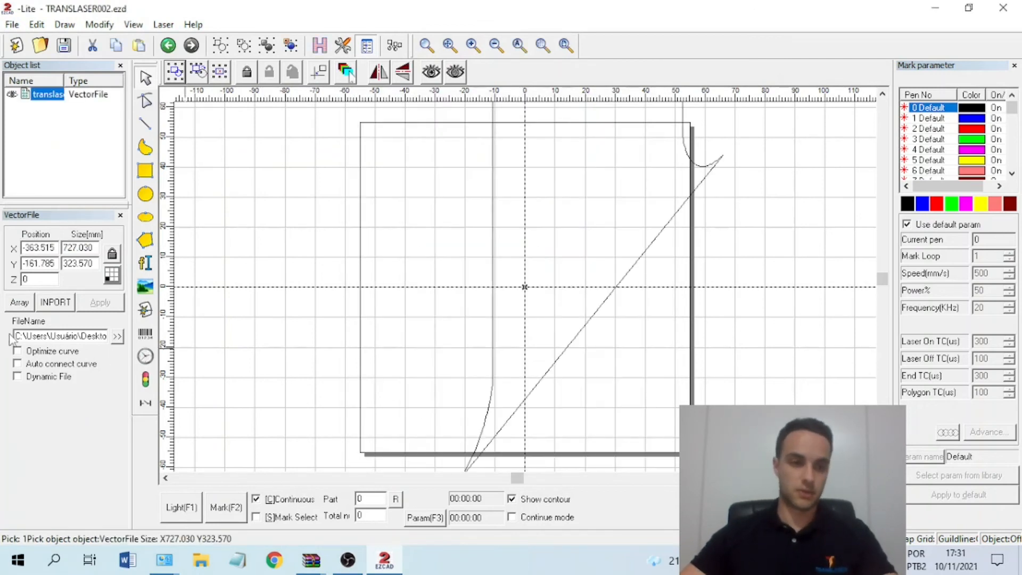
Step: Set the imported logo's width to 20 mm, keeping its proportions
double_click(81, 249)
type("20")
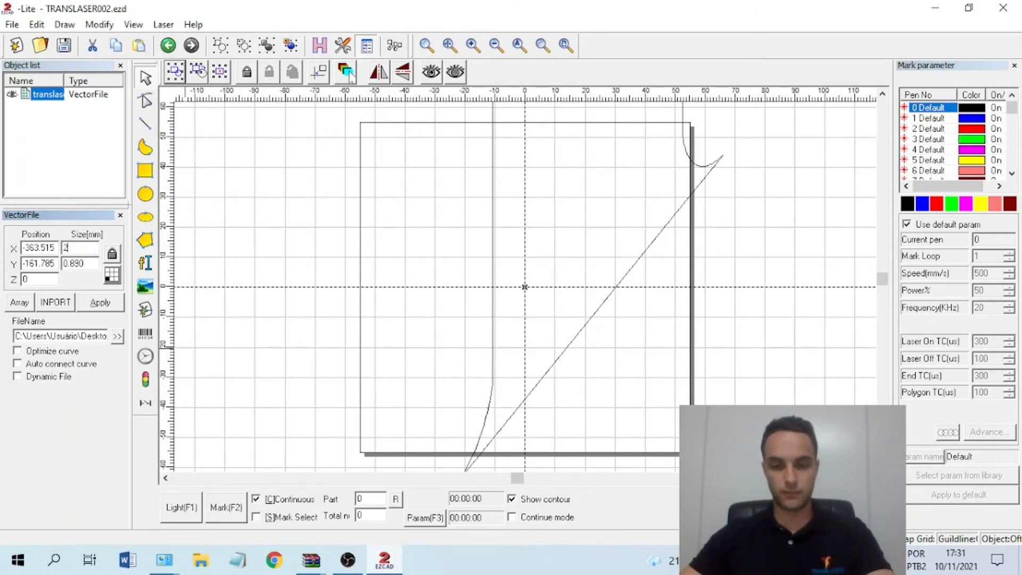
left_click(116, 308)
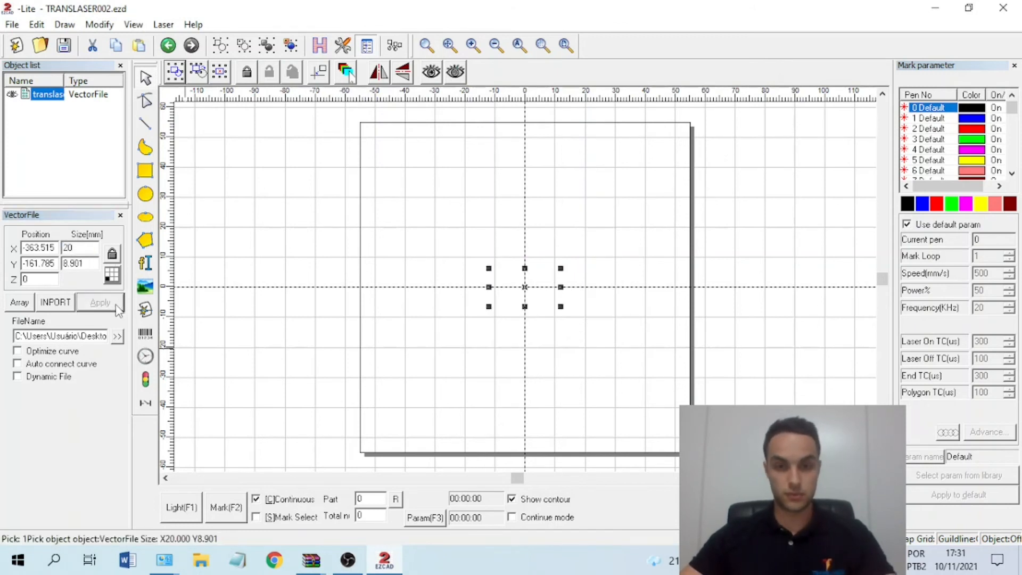
Step: Set the imported logo's width to 30 mm, keeping its proportions
left_click(98, 246)
double_click(98, 246)
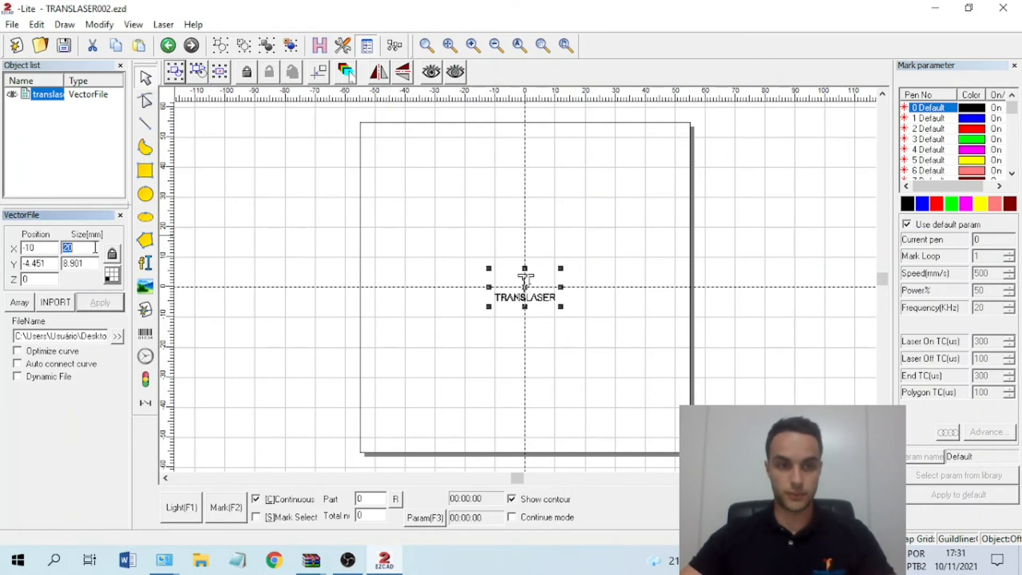
type("30")
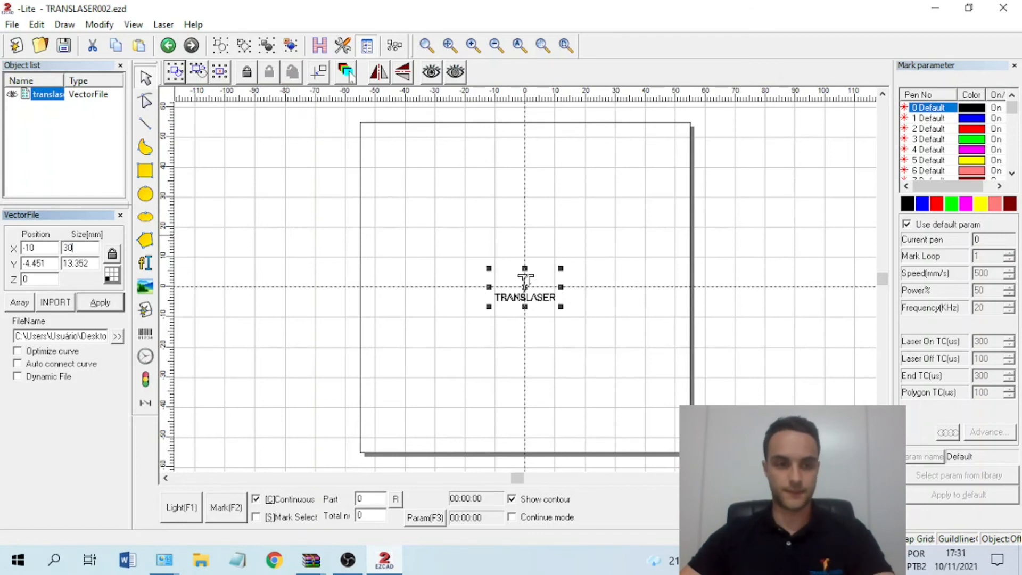
left_click(100, 302)
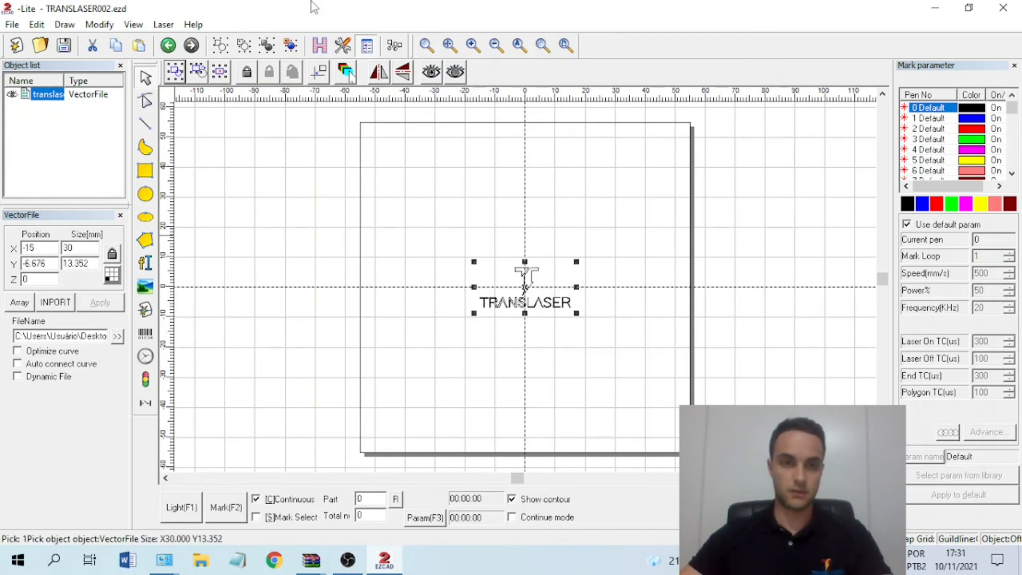
Step: Hatch the imported logo using the diagonal zigzag hatch type, keeping the contour marked and the line distance at 0.05 mm
left_click(320, 45)
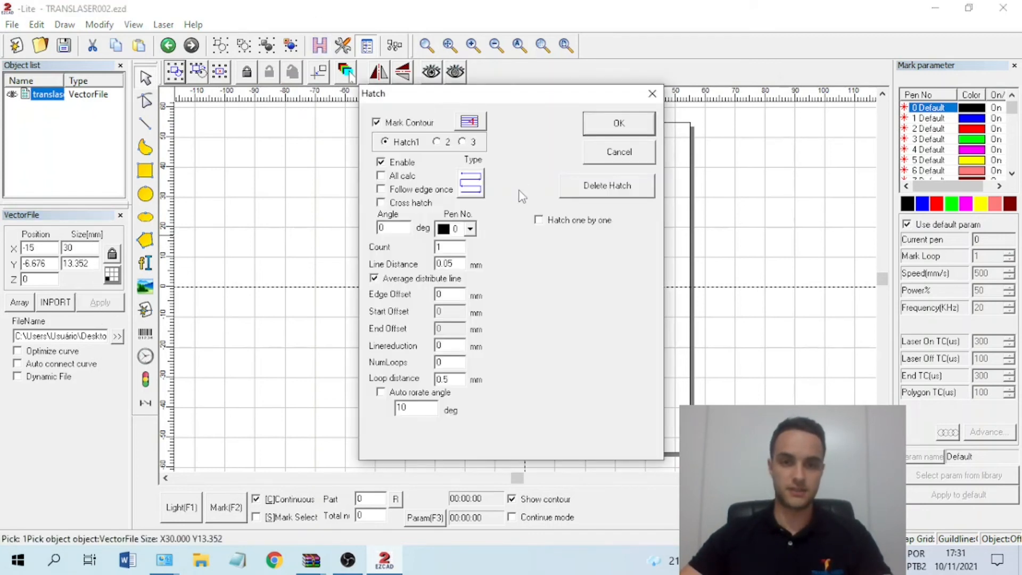
left_click(472, 183)
left_click(472, 183)
left_click(471, 183)
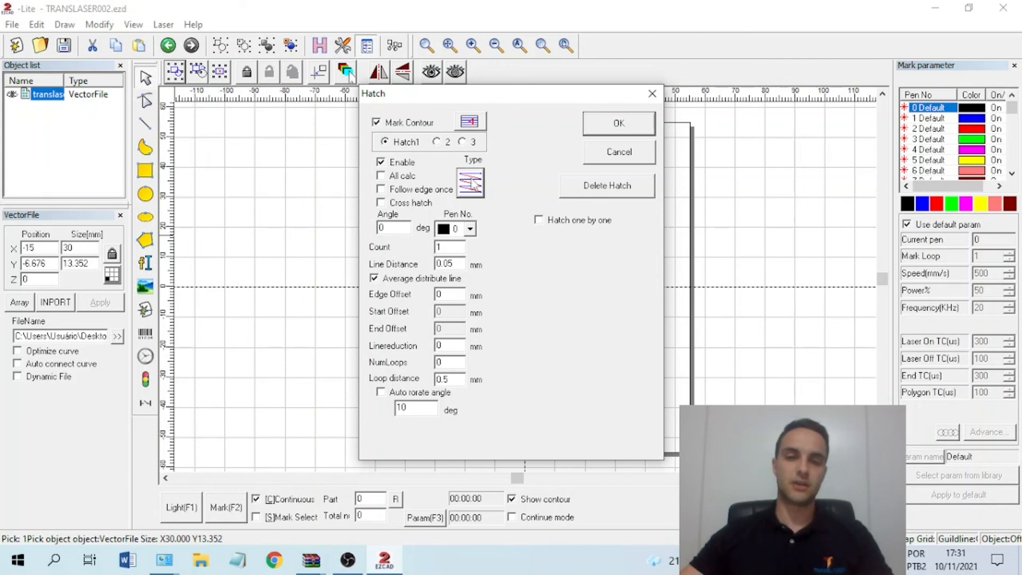
left_click(472, 185)
left_click(473, 188)
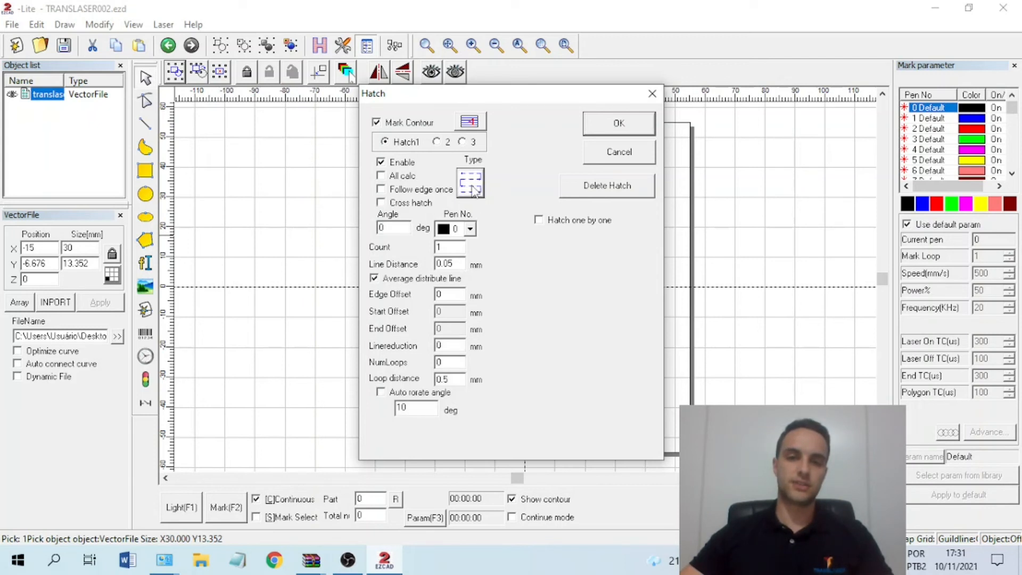
left_click(472, 187)
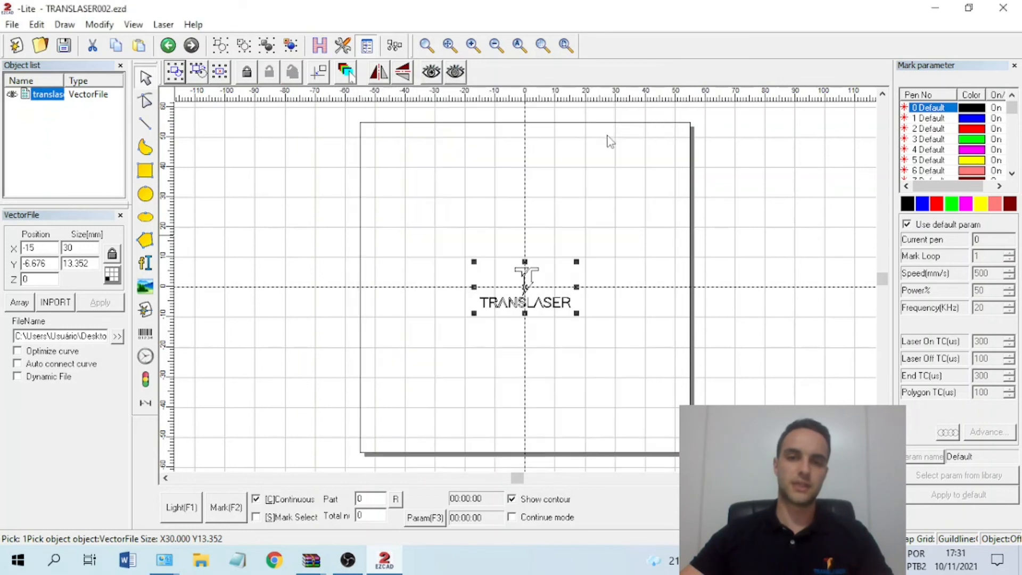
left_click(608, 131)
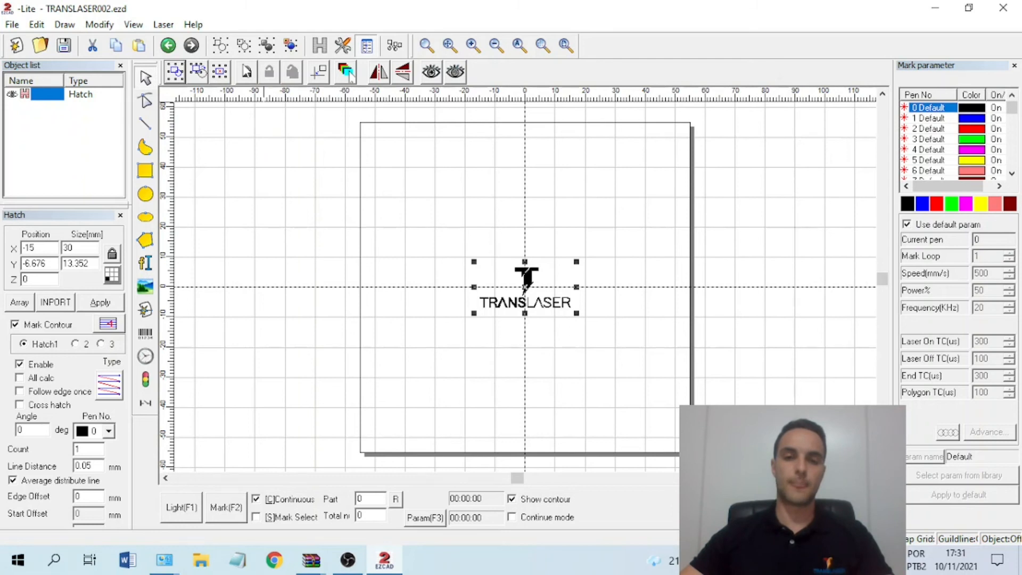
Step: Open RotaryMark for the hatched logo, set the part diameter to 25 mm and accept the 160 mm focus length
left_click(164, 25)
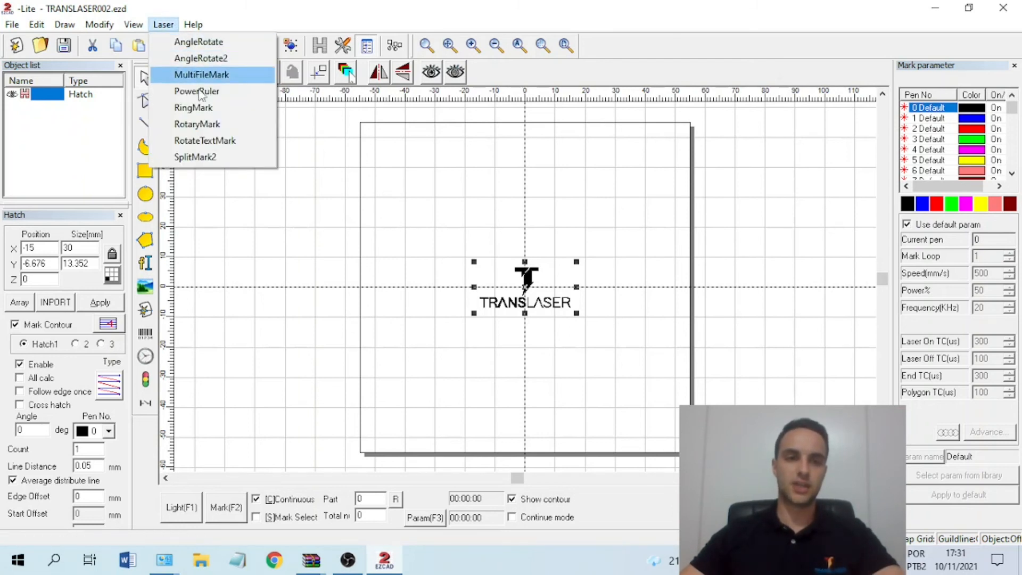
left_click(221, 119)
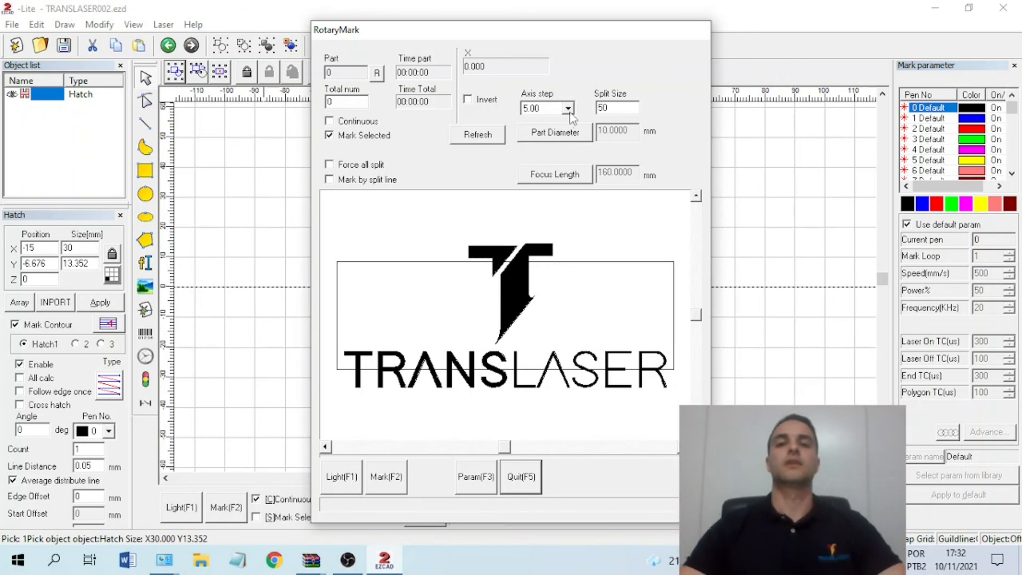
left_click(564, 134)
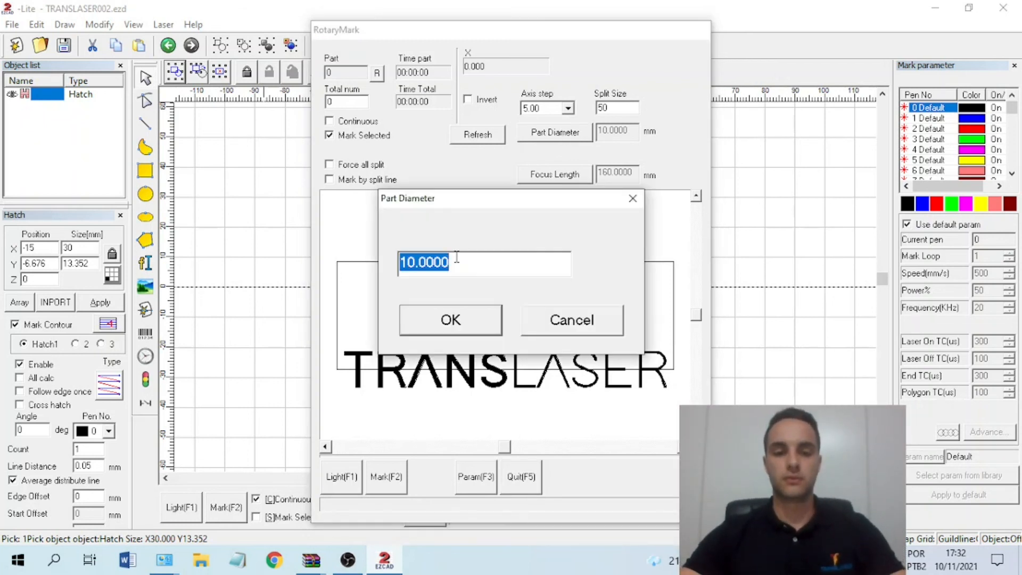
type("25")
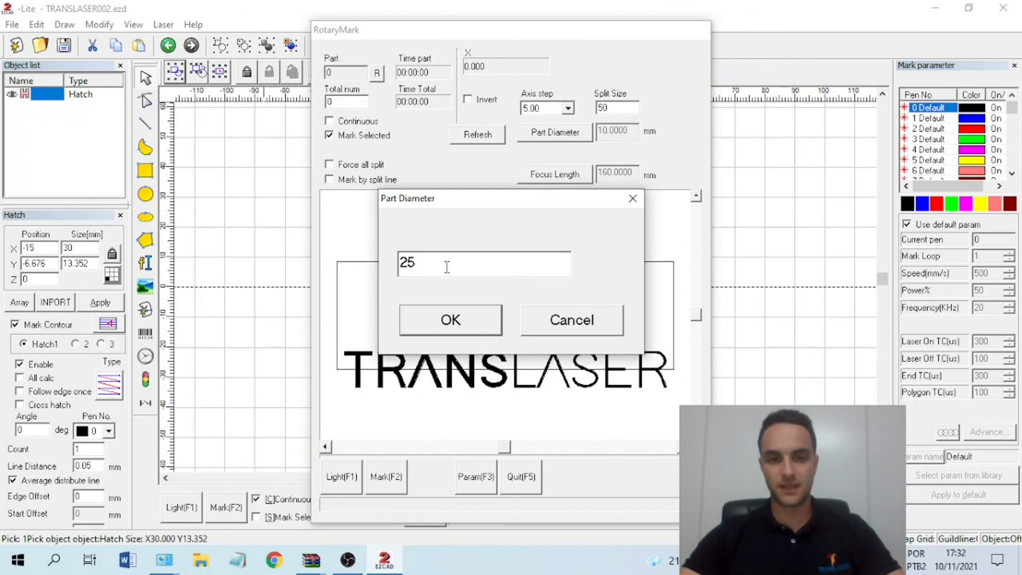
left_click(460, 324)
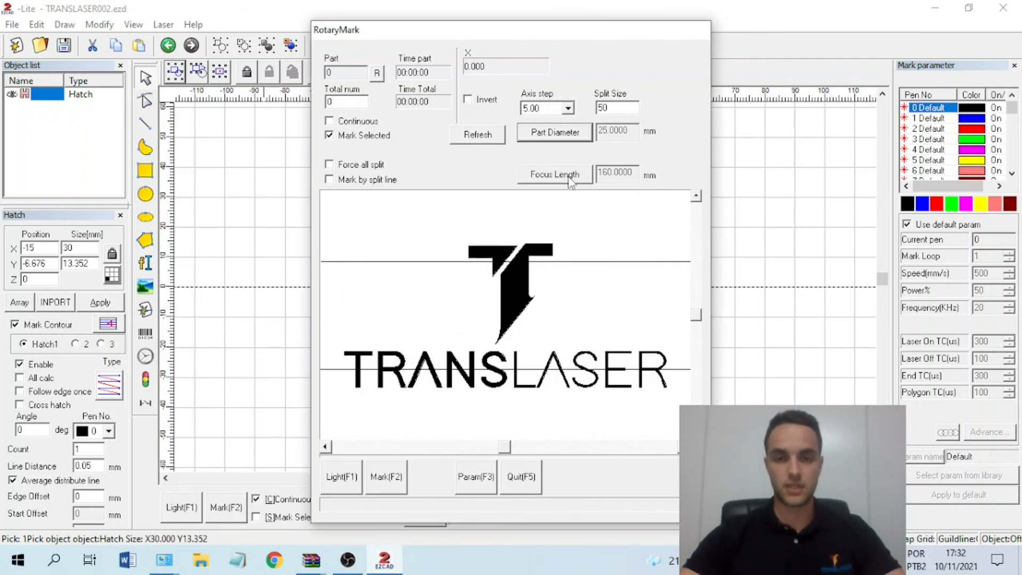
left_click(530, 175)
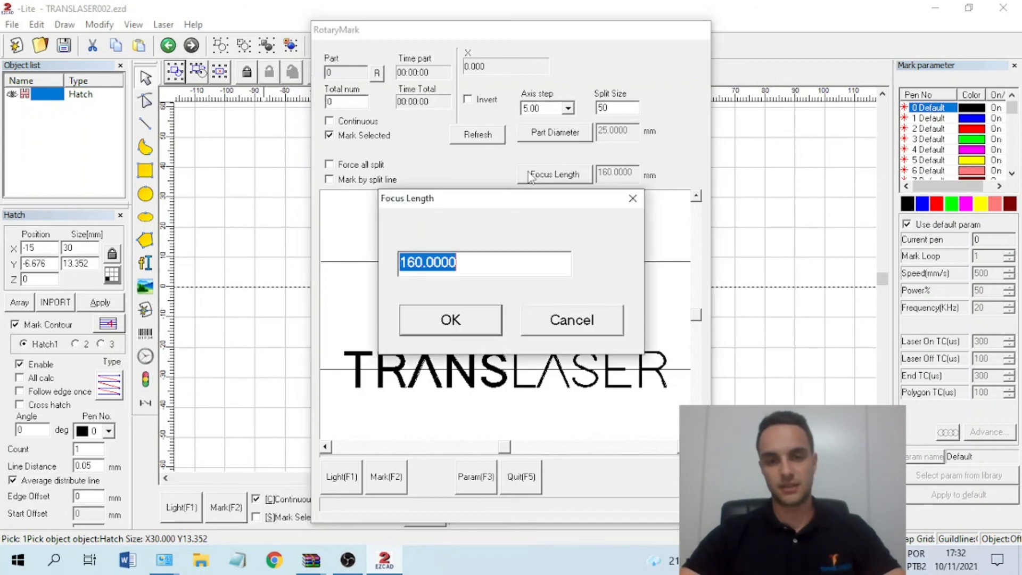
left_click(442, 329)
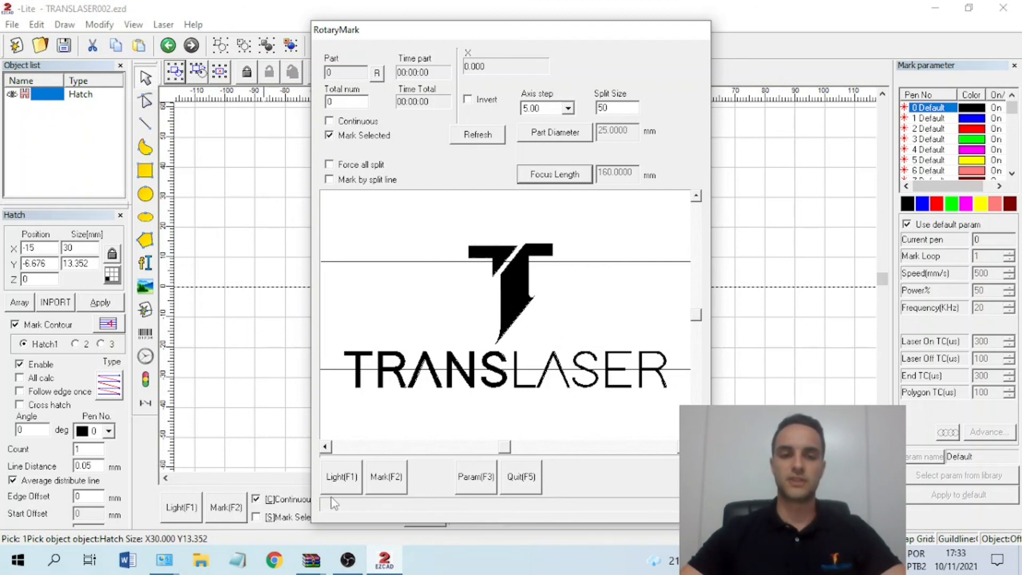
Step: Run and stop the light preview of the logo in RotaryMark, mark it on the part and quit RotaryMark
left_click(350, 479)
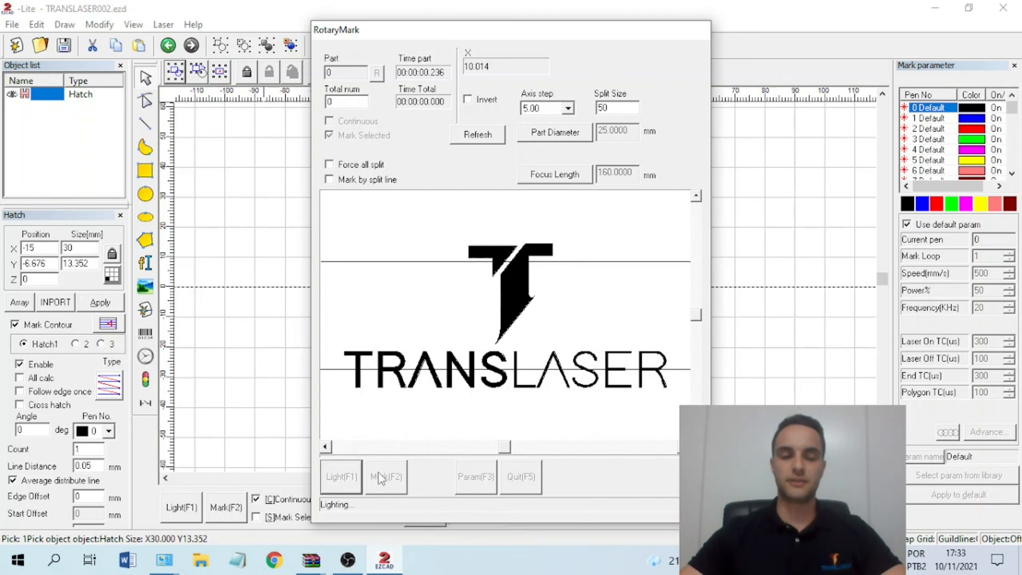
left_click(383, 471)
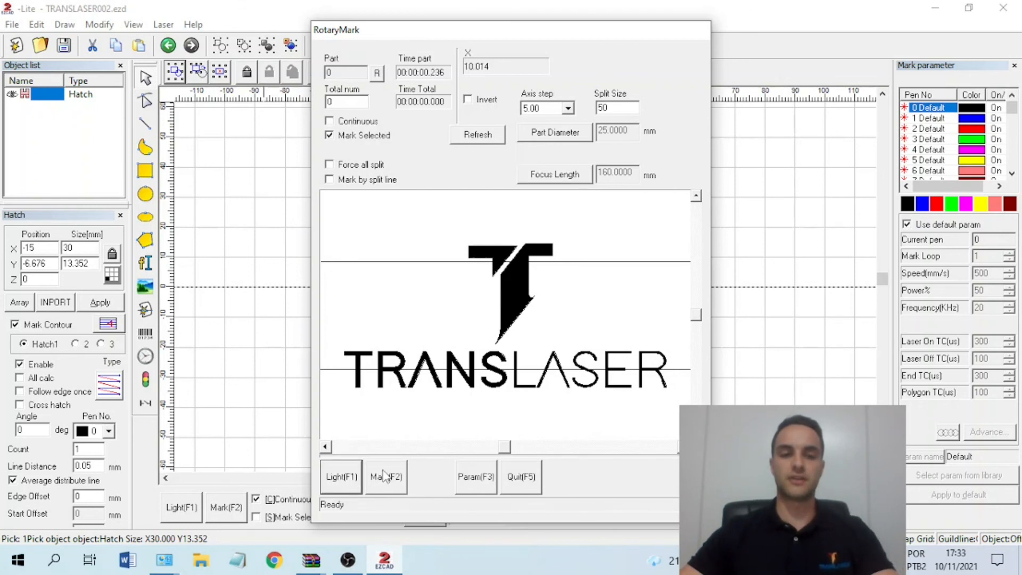
left_click(382, 470)
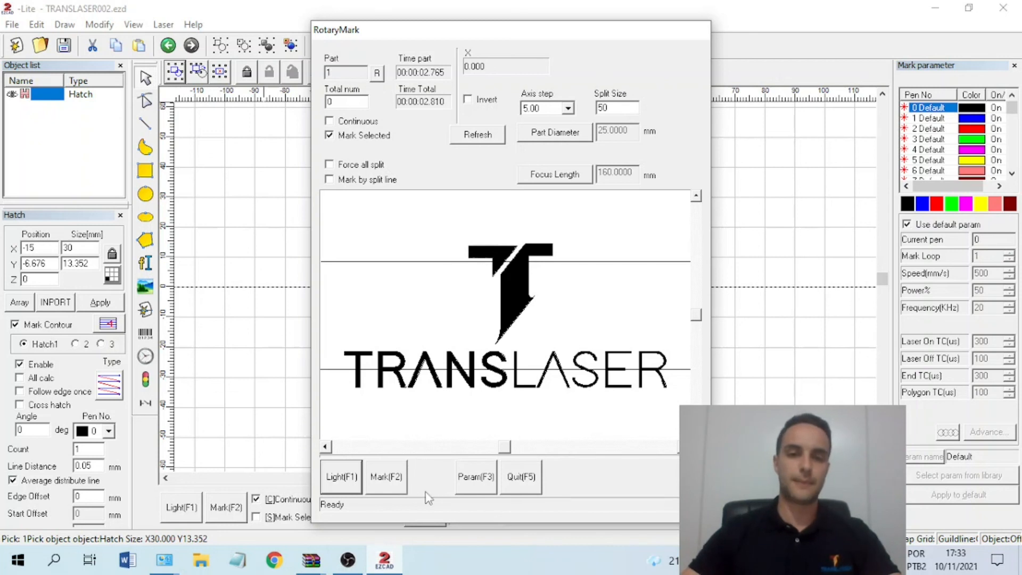
left_click(523, 479)
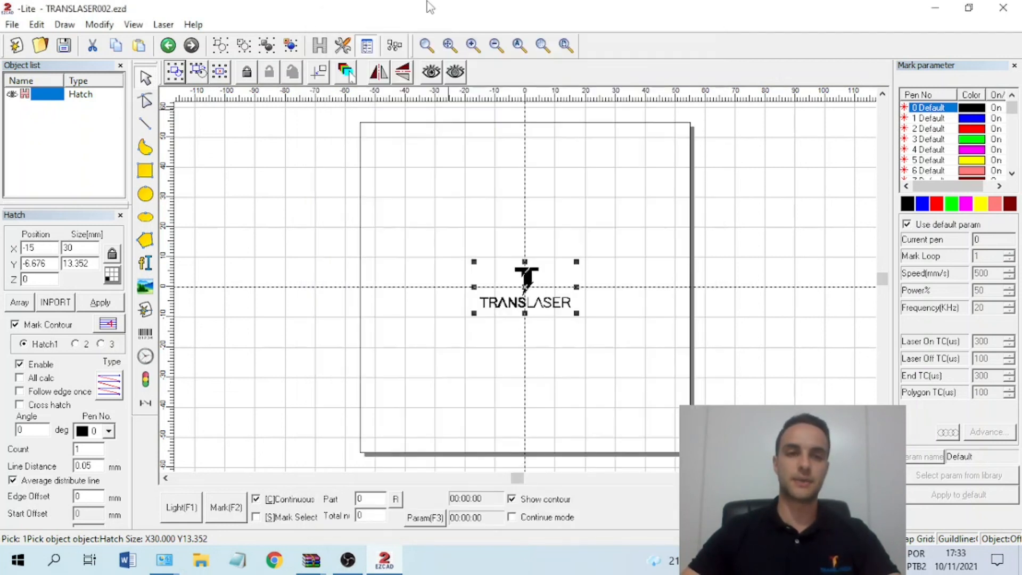
left_click(164, 24)
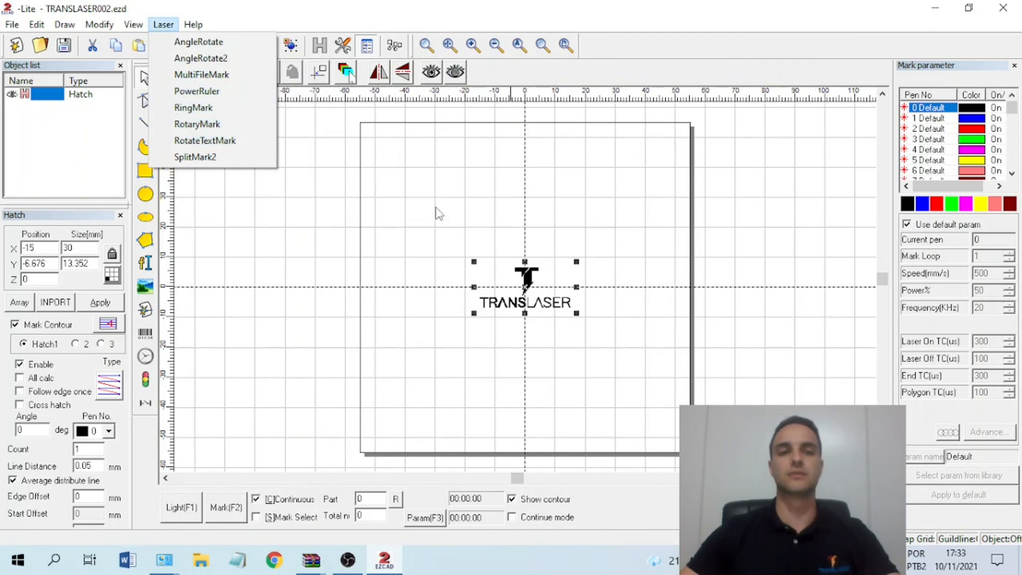
left_click(446, 194)
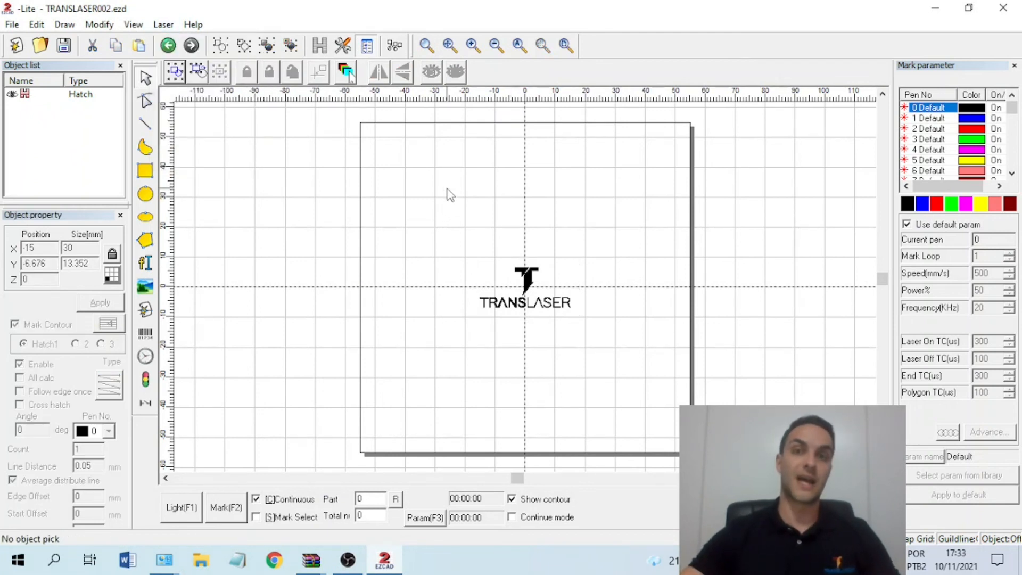